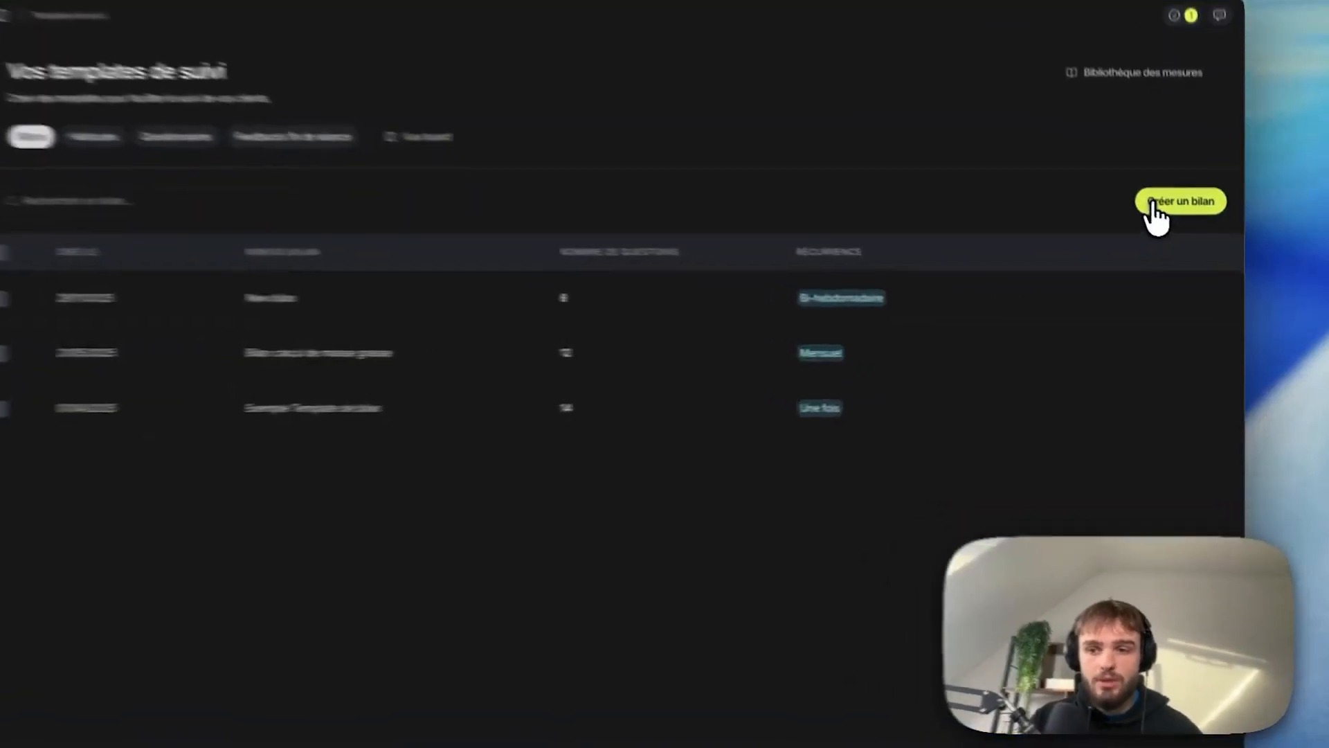
Step: Start a new bilan titled "Bilan hebdo" with the description "bilan hebdo"
click(1151, 203)
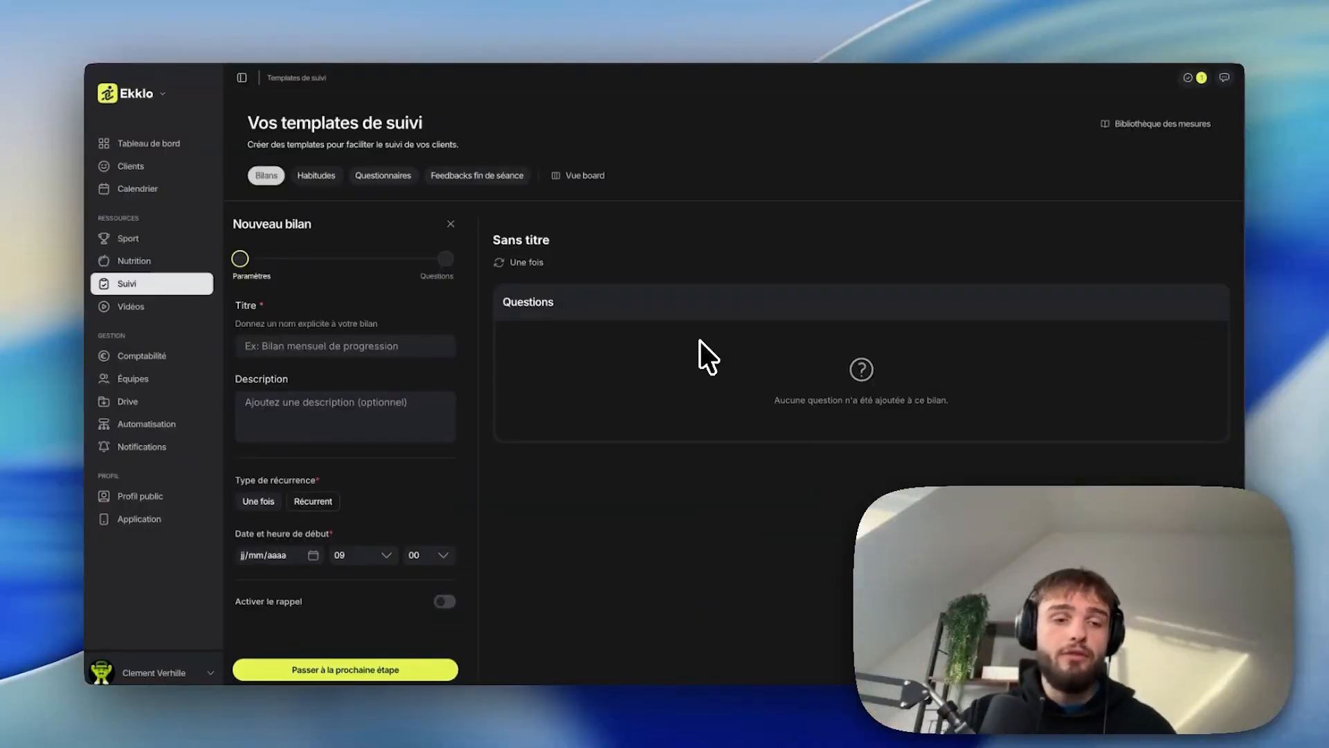
click(437, 345)
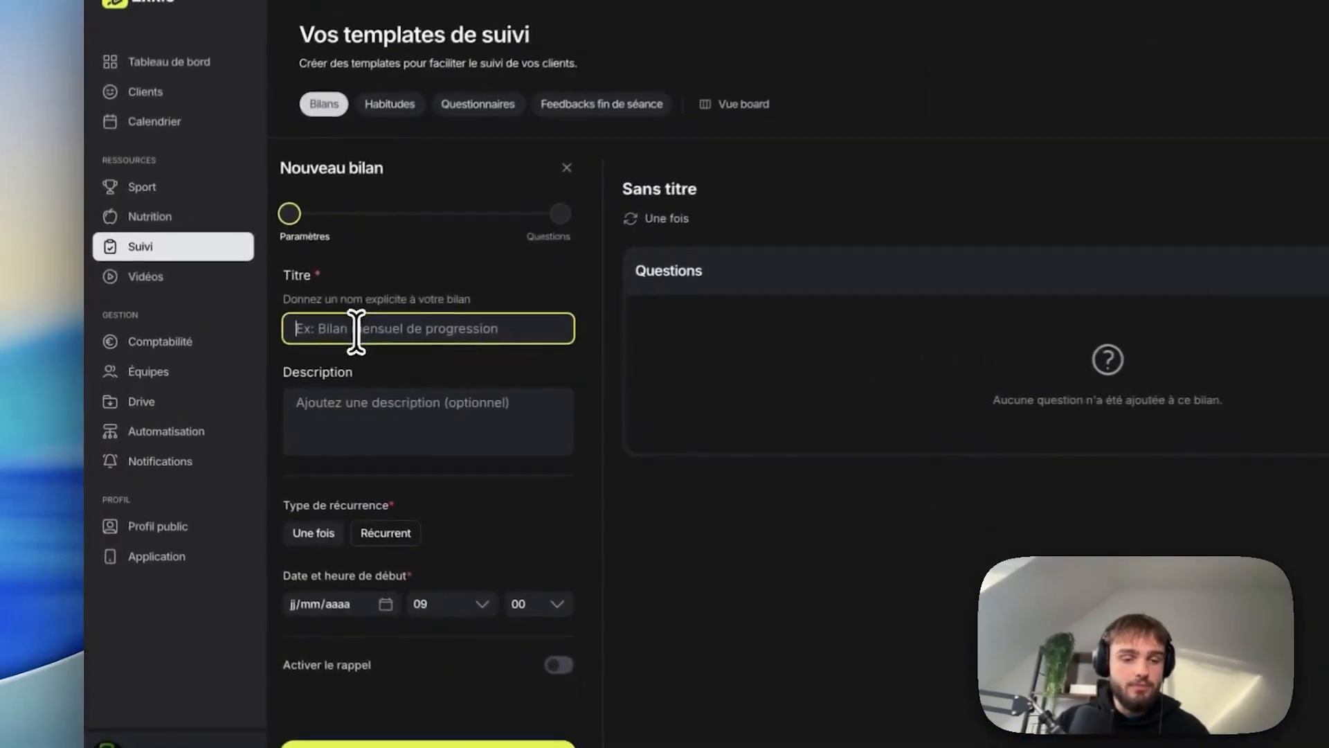
text(Bilan hebdo)
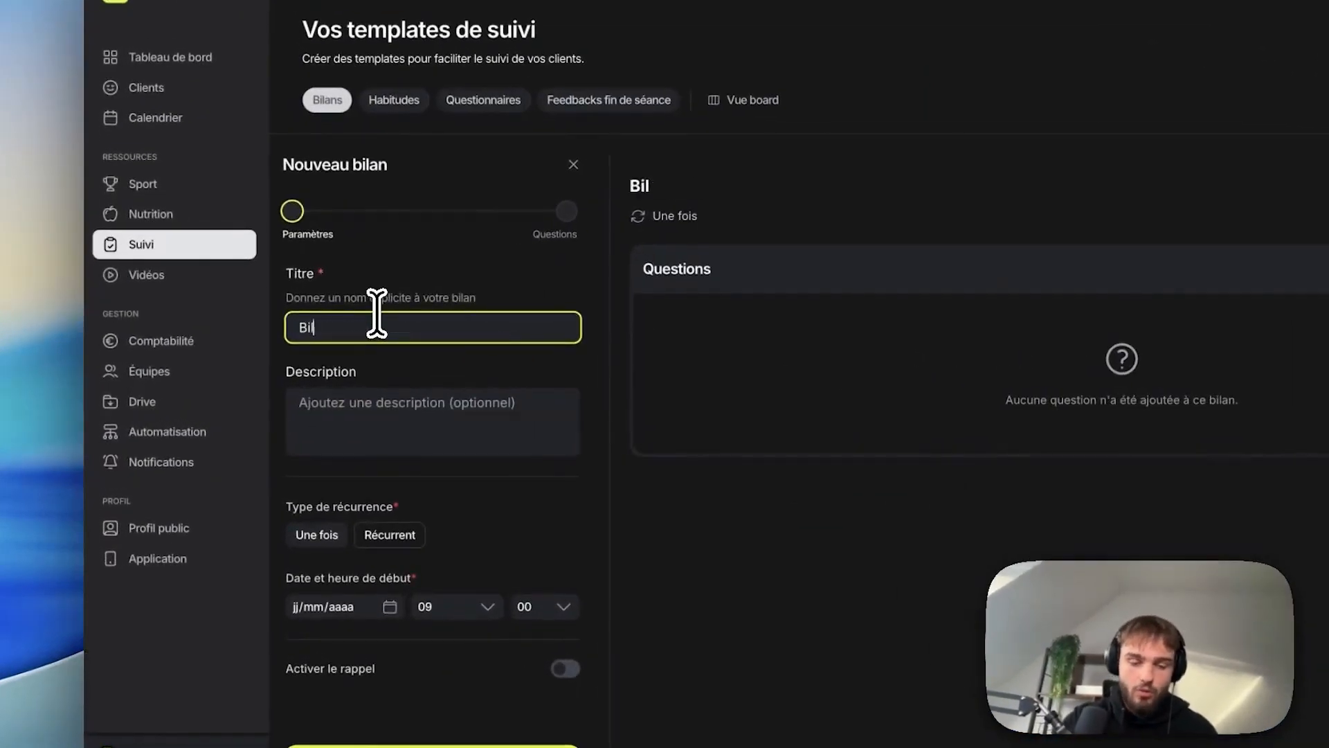
click(389, 443)
text(bilan hebdo)
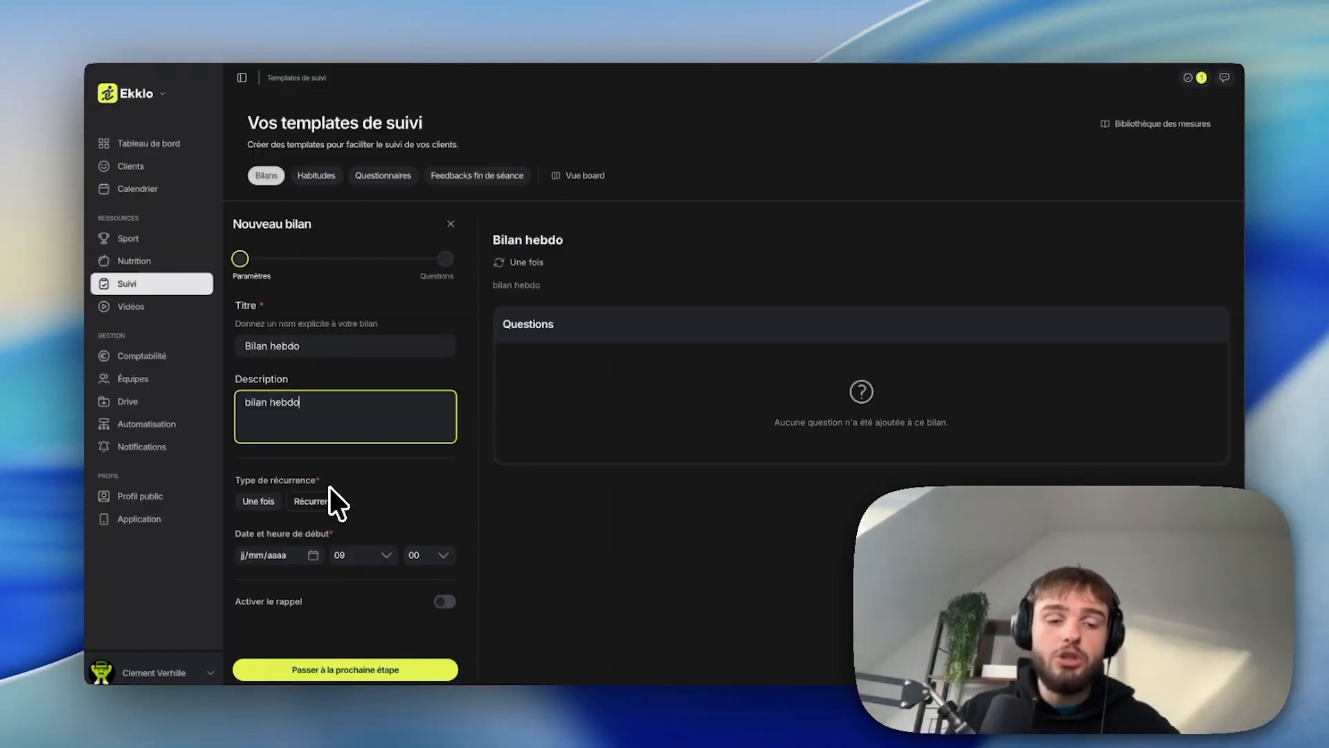
Step: Make the bilan recurrent, repeating every semaine on Saturday and Sunday
click(262, 503)
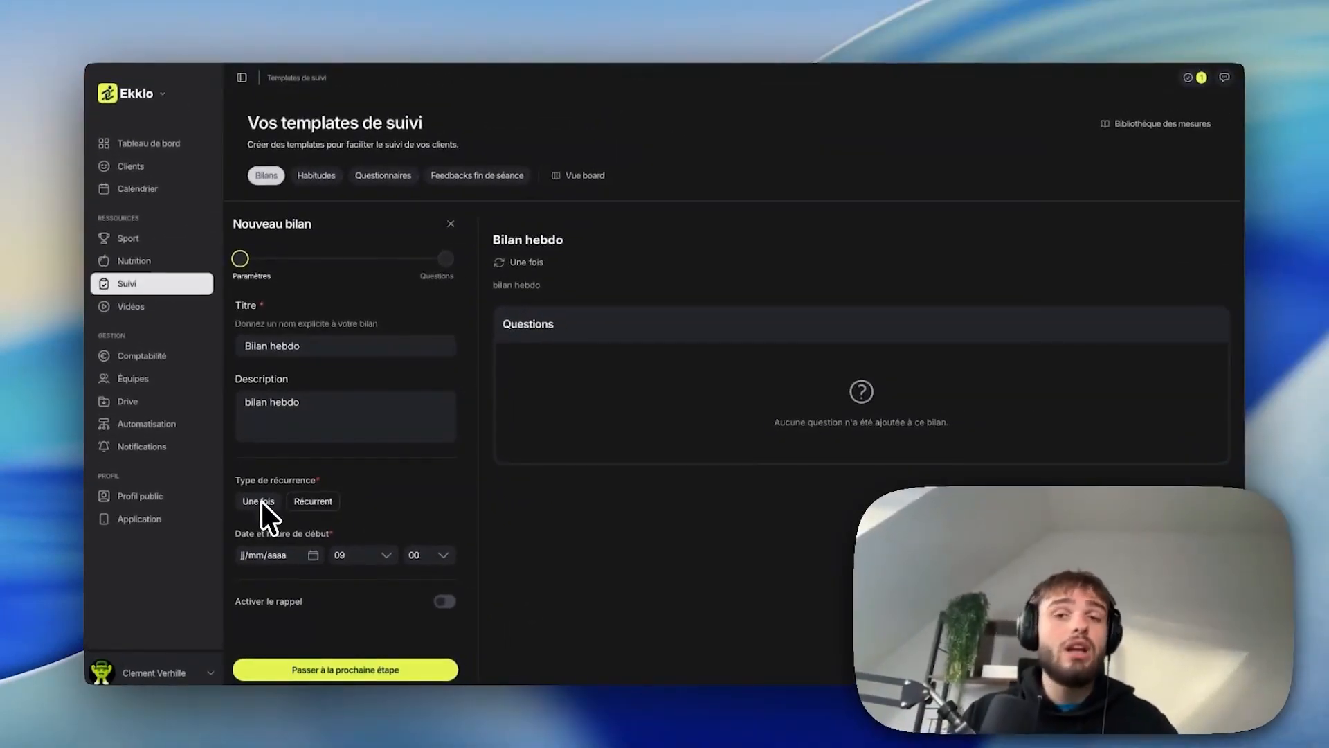
click(317, 504)
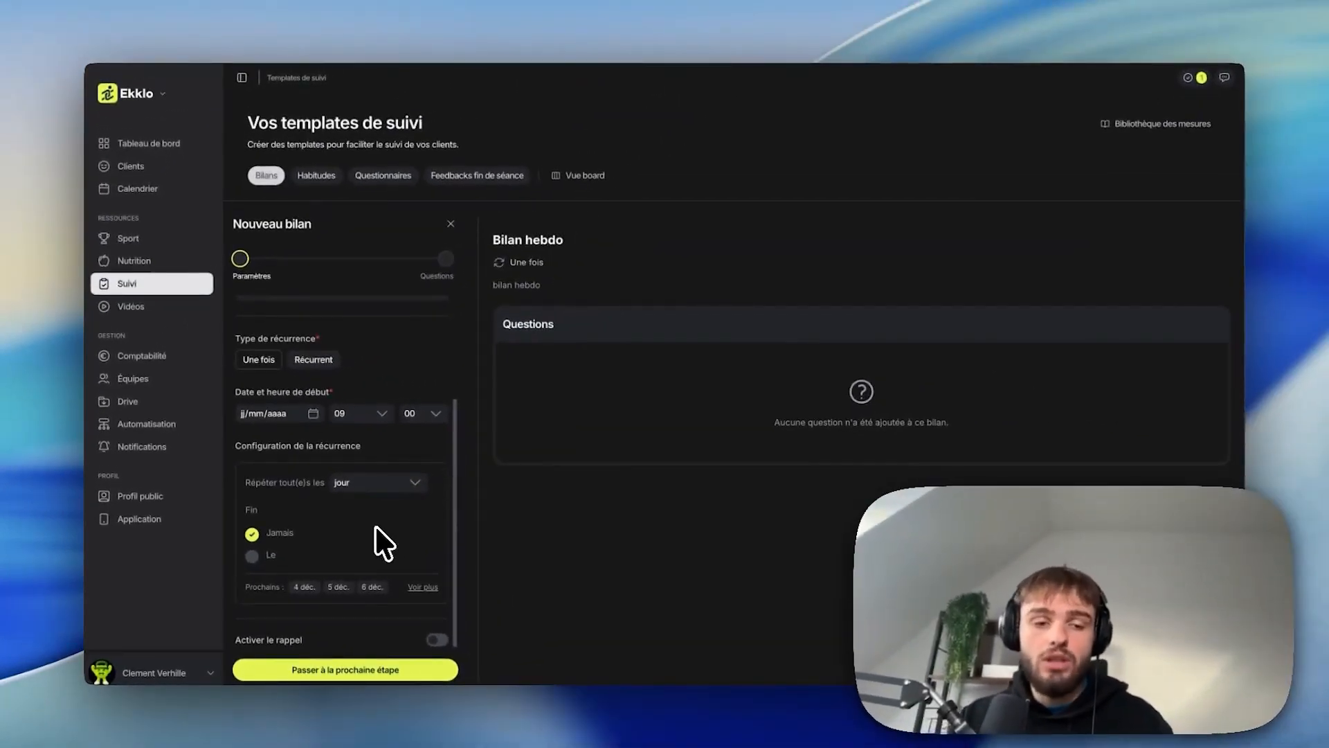
click(360, 482)
click(367, 572)
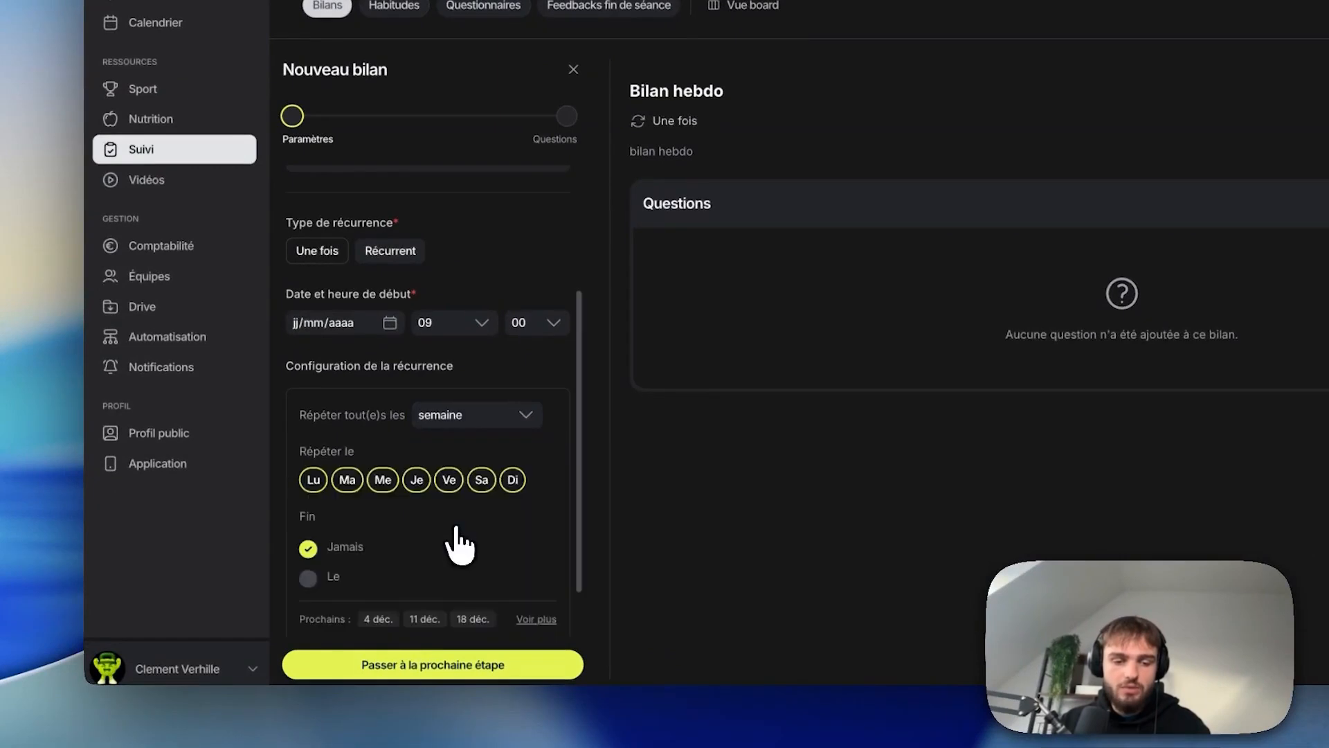
click(480, 479)
click(513, 479)
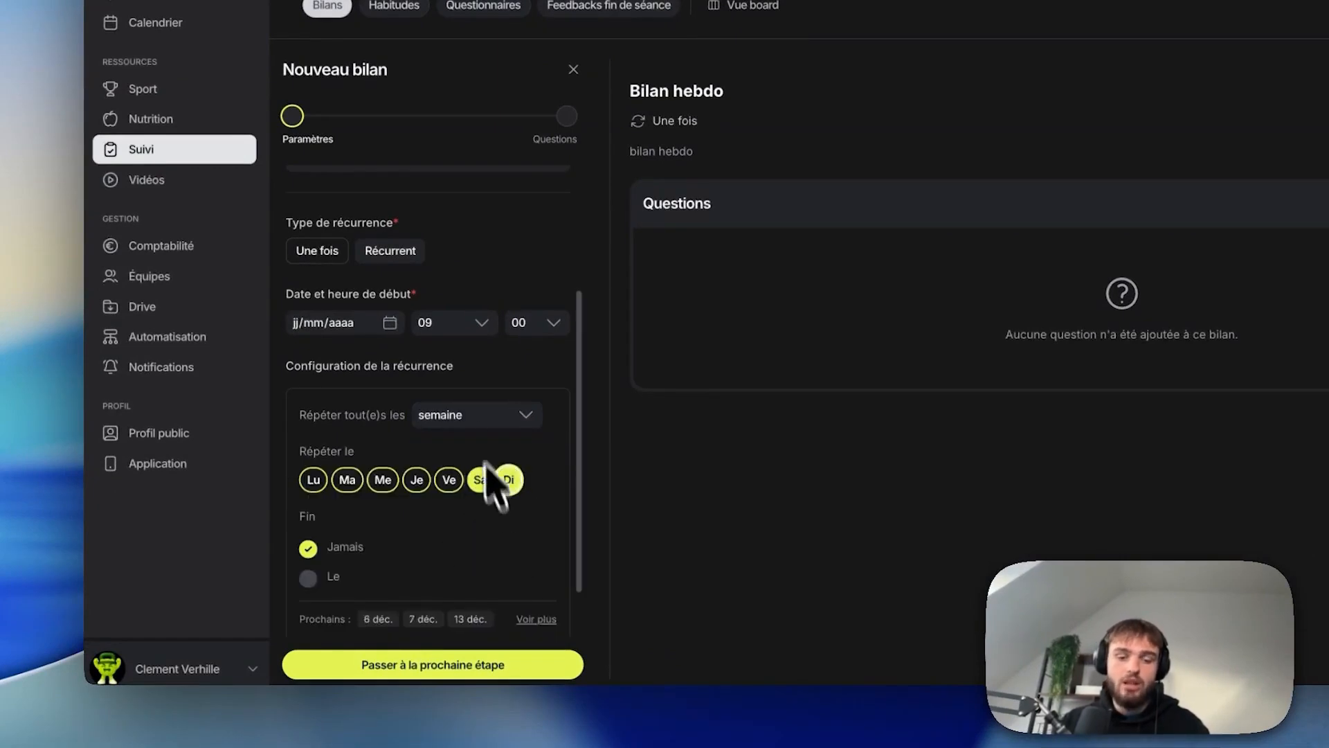
Step: Change the repetition to every mois on the first day of the month
click(471, 415)
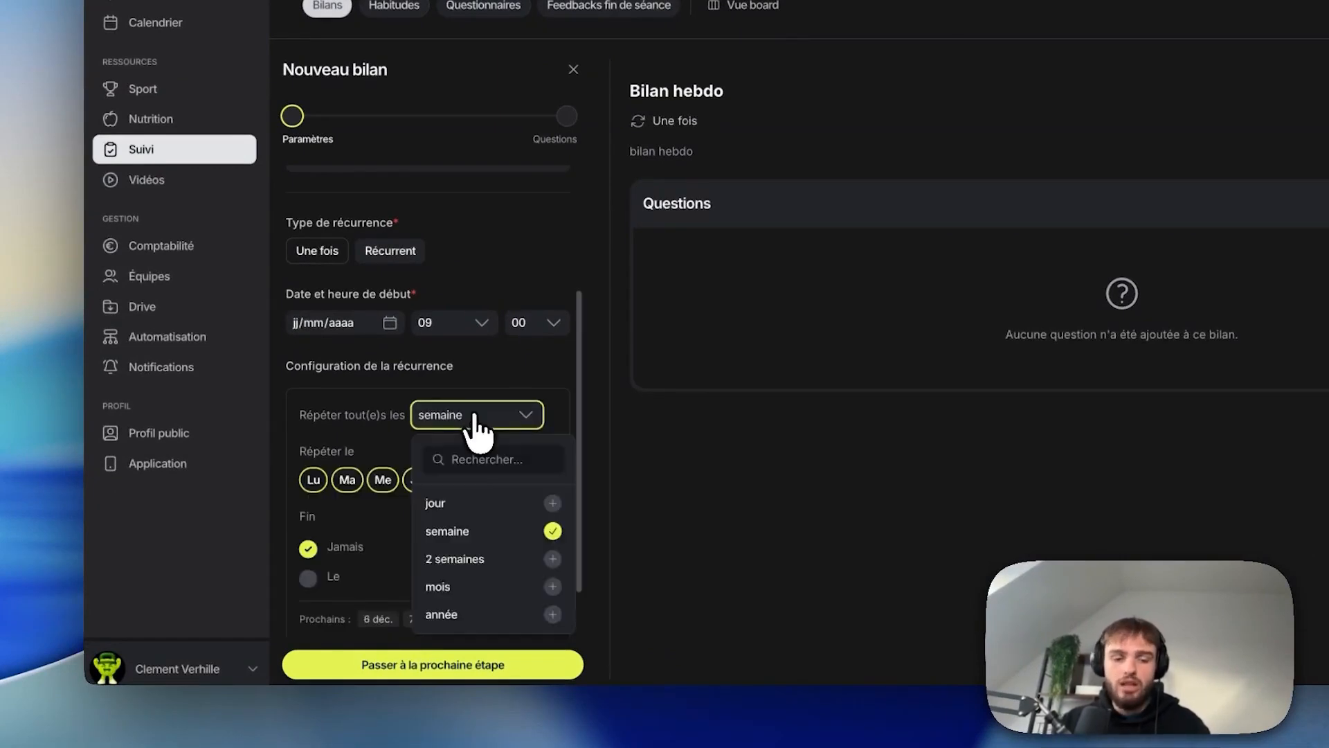
click(470, 587)
click(430, 481)
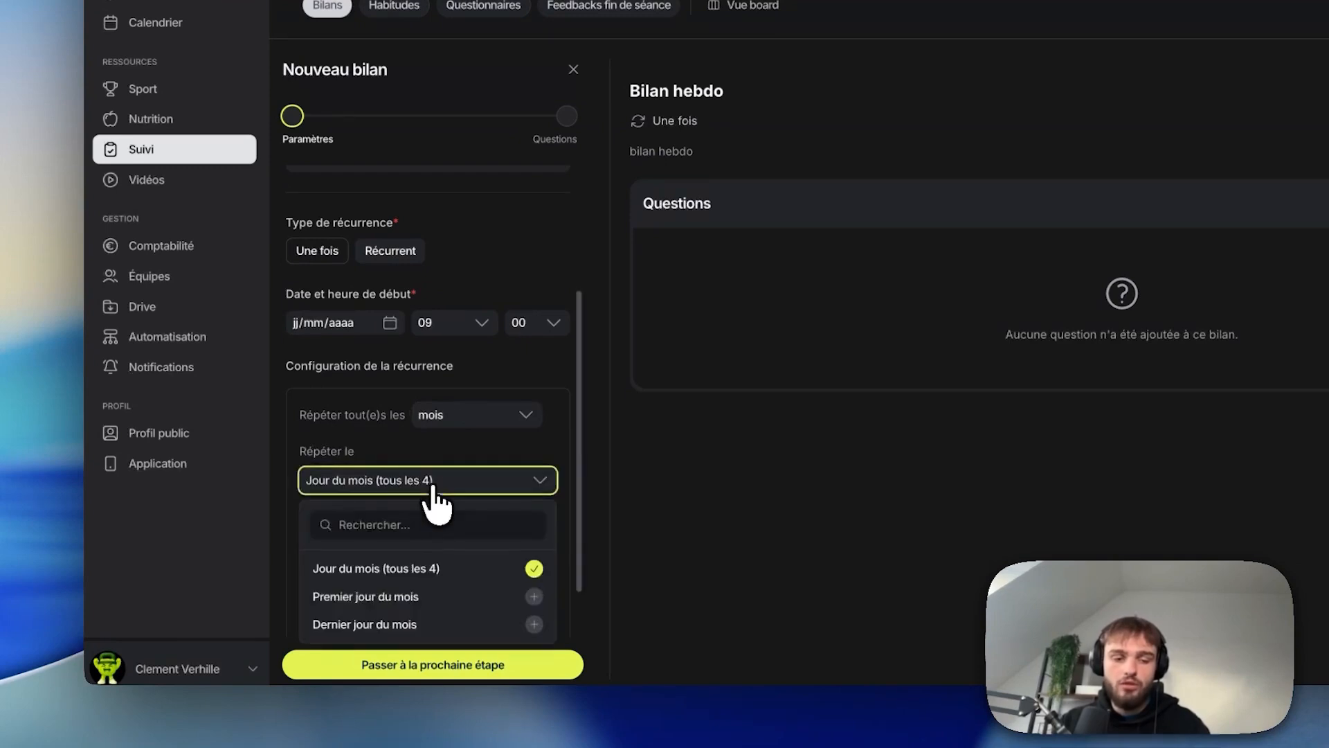
click(419, 594)
Step: Switch the repetition back to every semaine, repeating on Sunday only
click(453, 418)
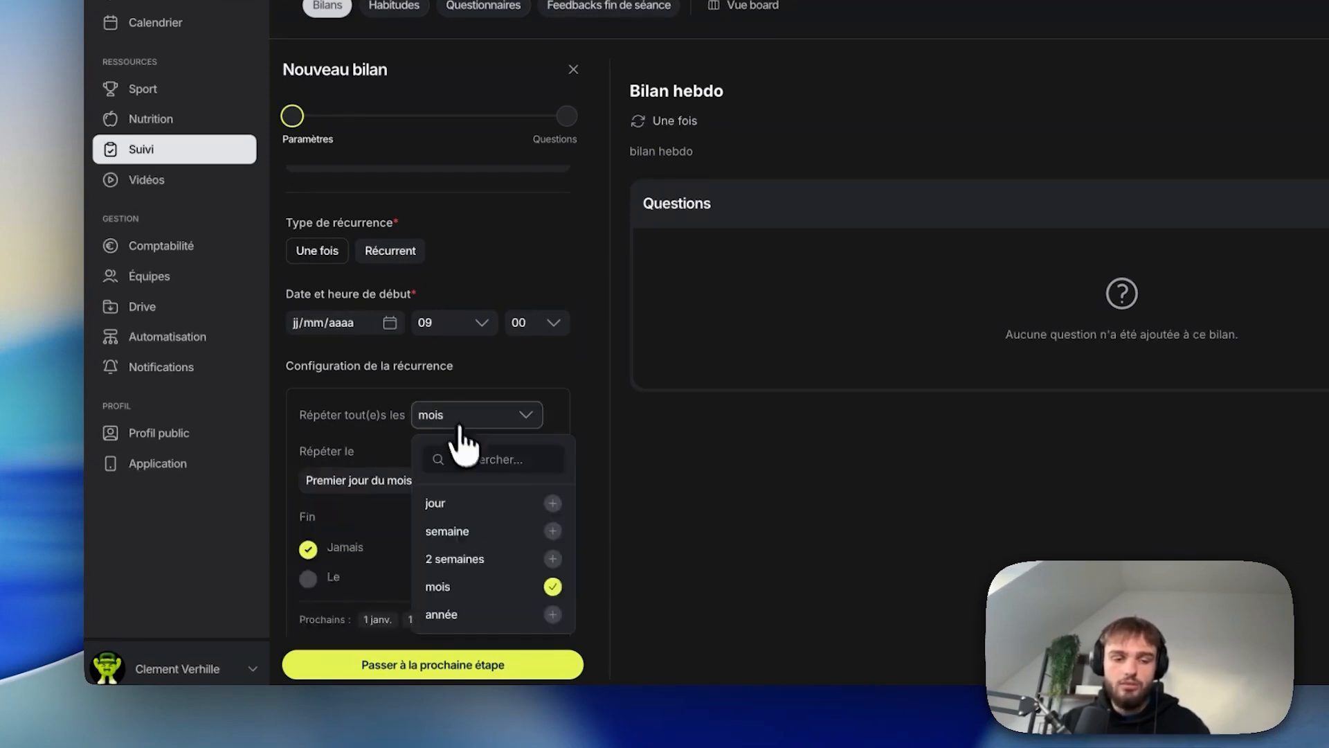
click(450, 534)
click(482, 480)
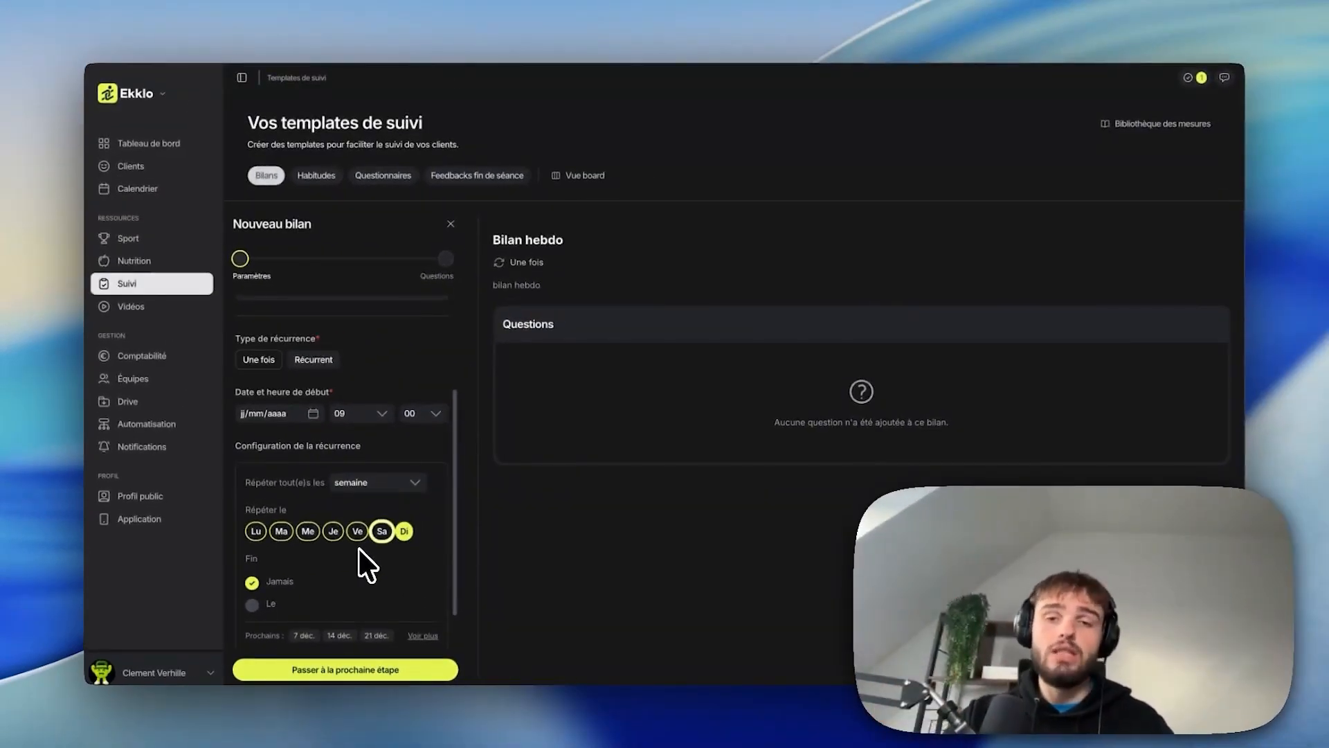
Step: Enable the reminder at 09:30 with the reminder message "bilann"
scroll(361, 540, down, 1)
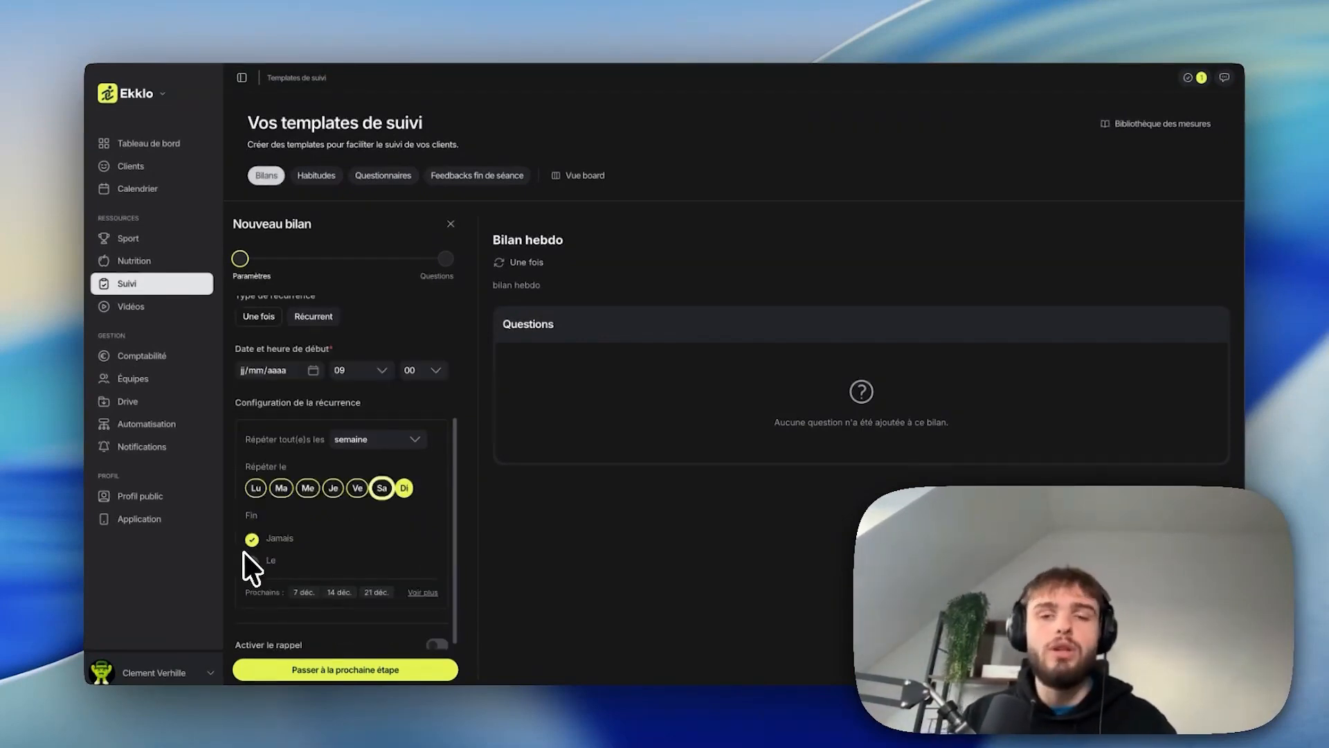
scroll(305, 568, down, 1)
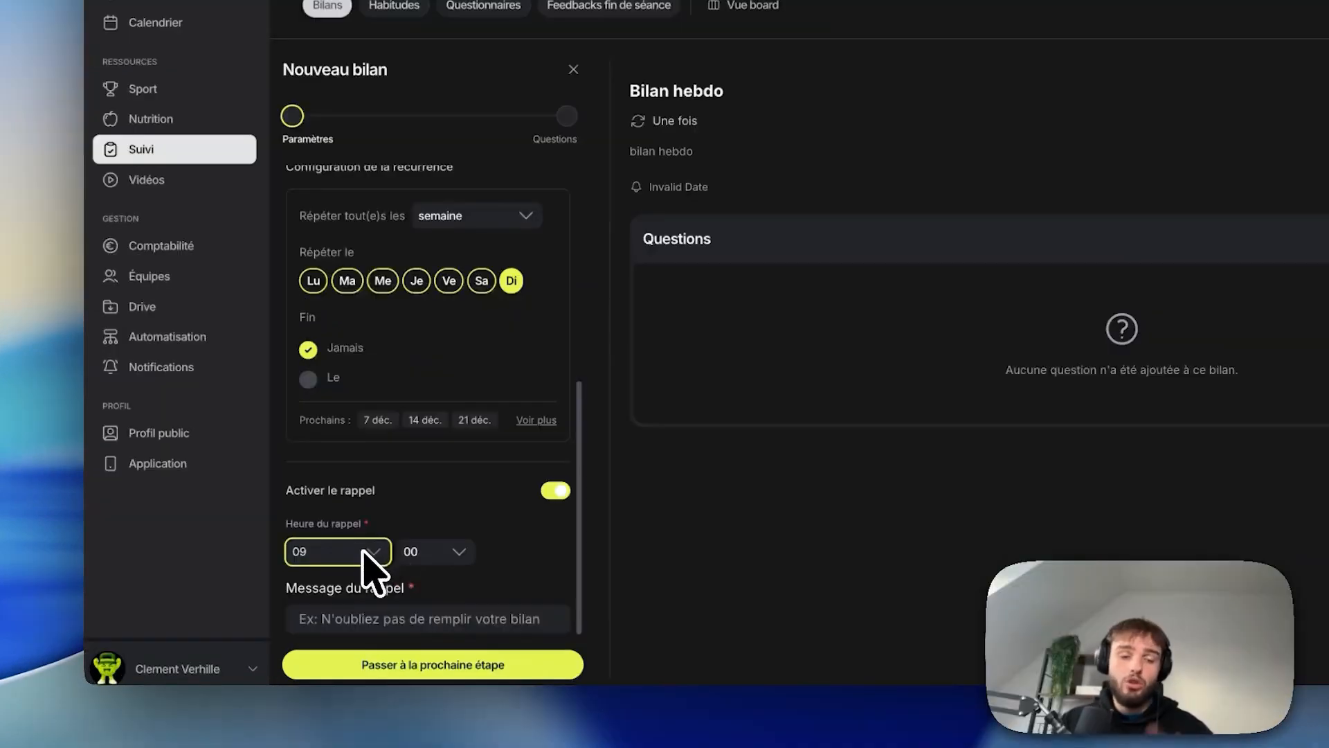
click(439, 551)
click(443, 482)
click(414, 608)
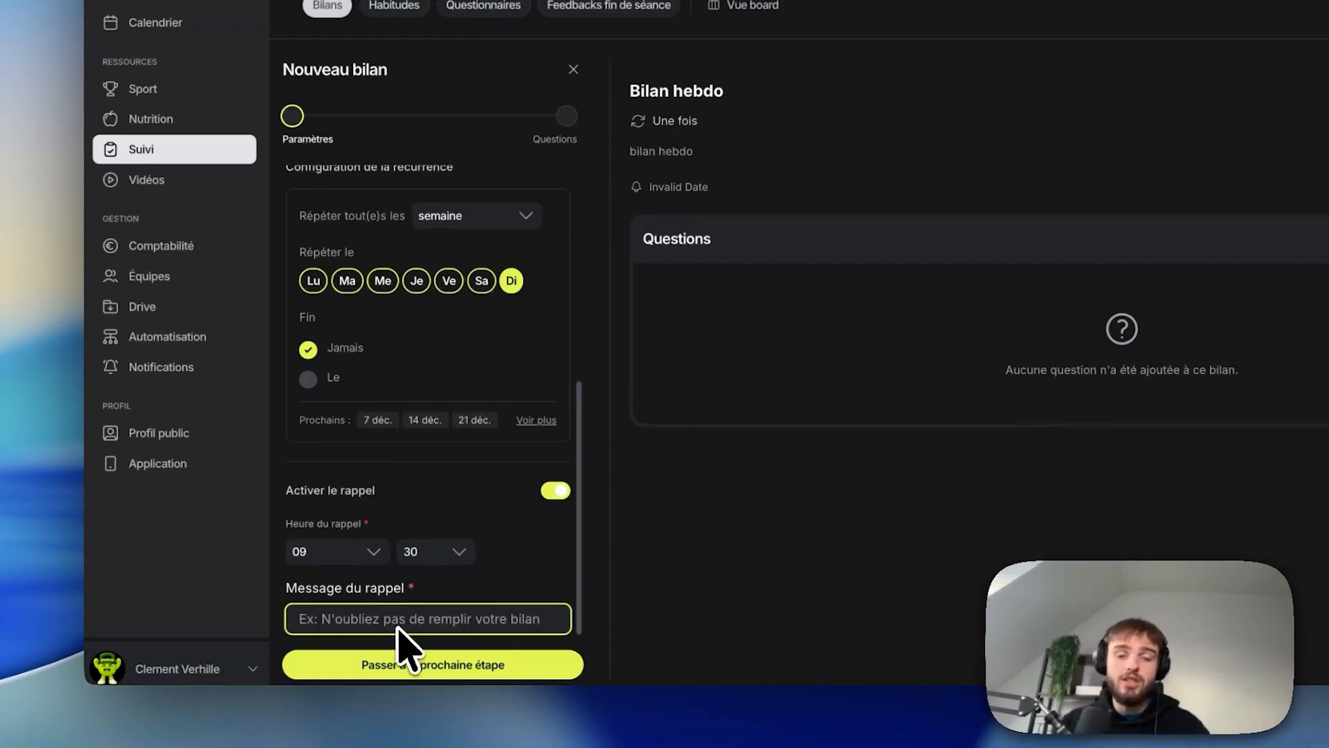
text(bilann)
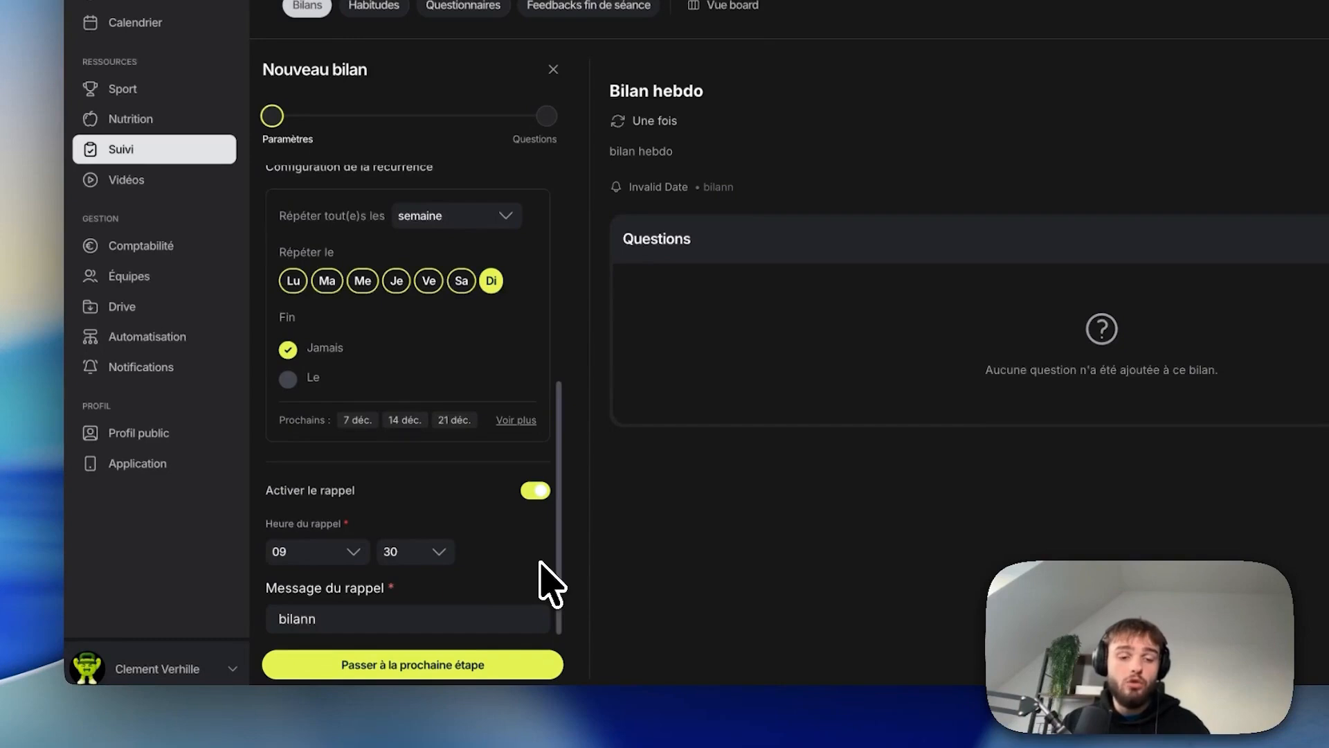
Step: Advance to the questions step and browse the personal and Ekklo question libraries
click(377, 666)
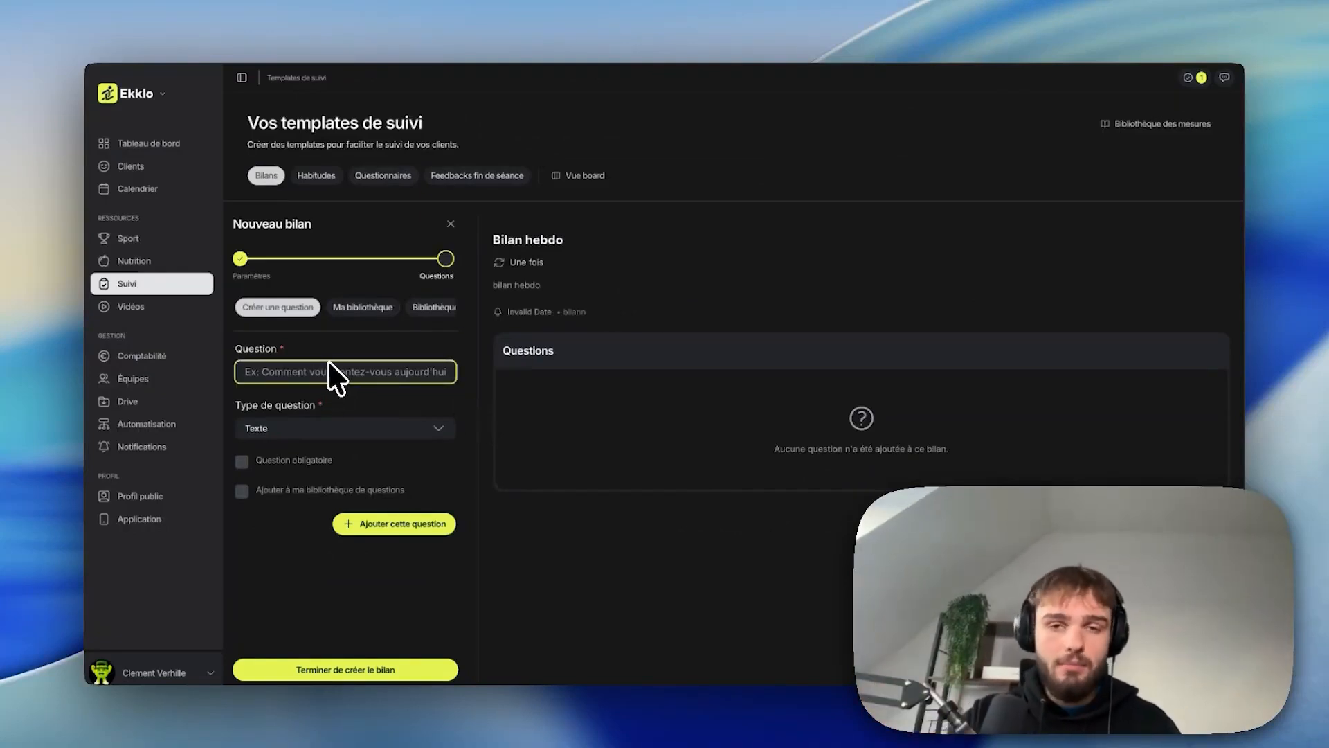
click(367, 308)
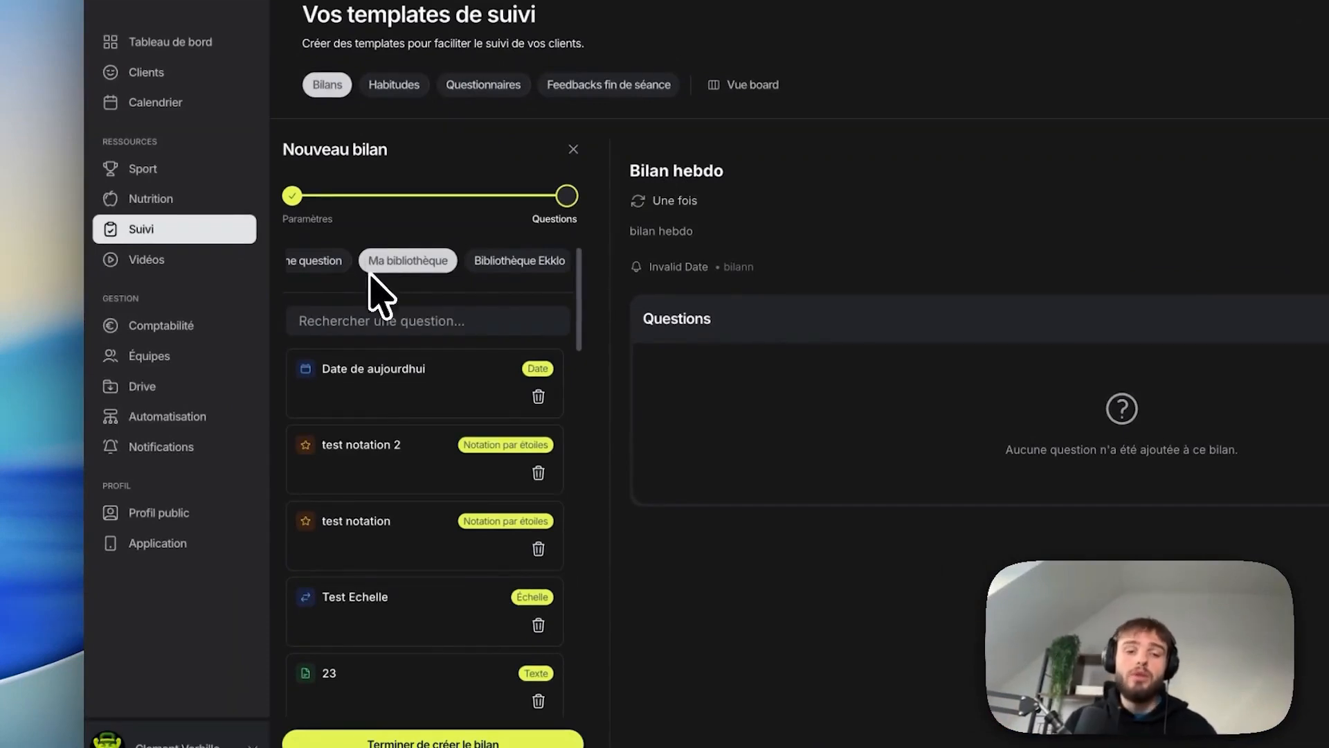
click(537, 263)
scroll(485, 547, down, 10)
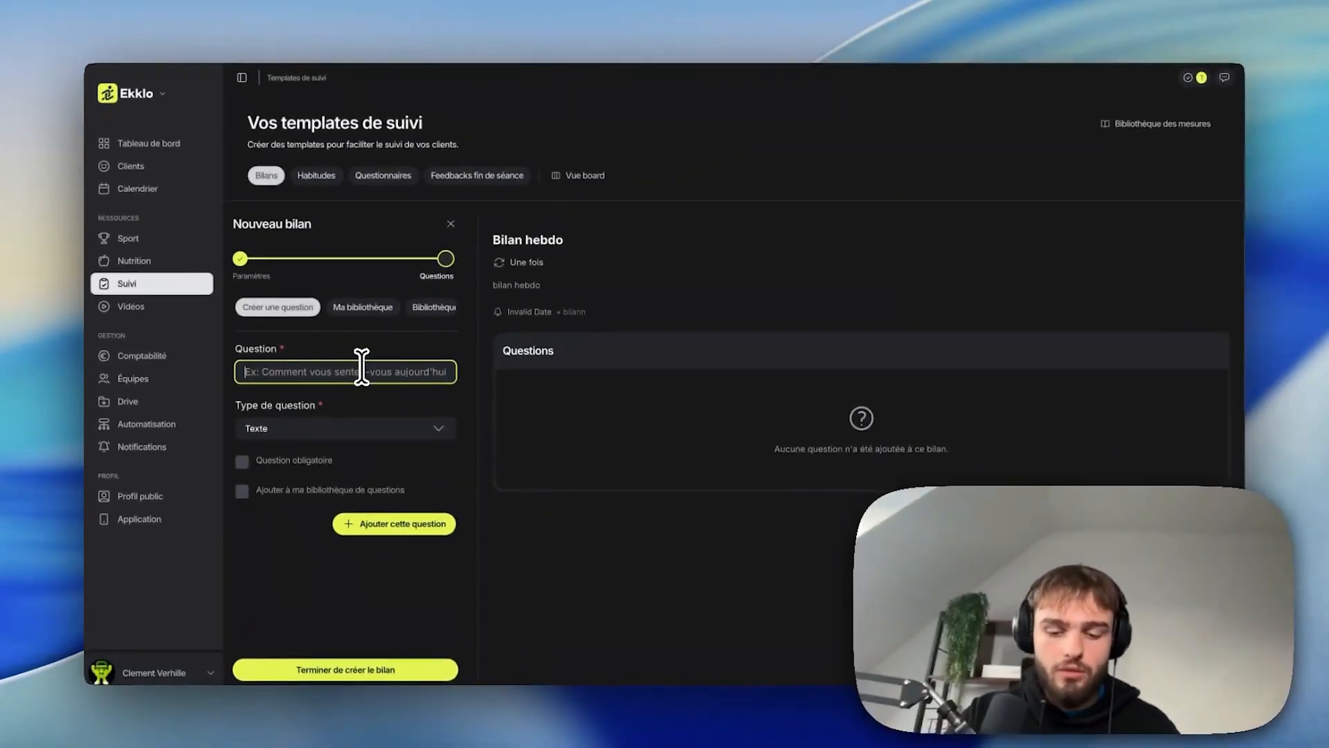
Step: Add an Image/Vidéo question "Photo de face", also saving it to the personal question library
text(Pho)
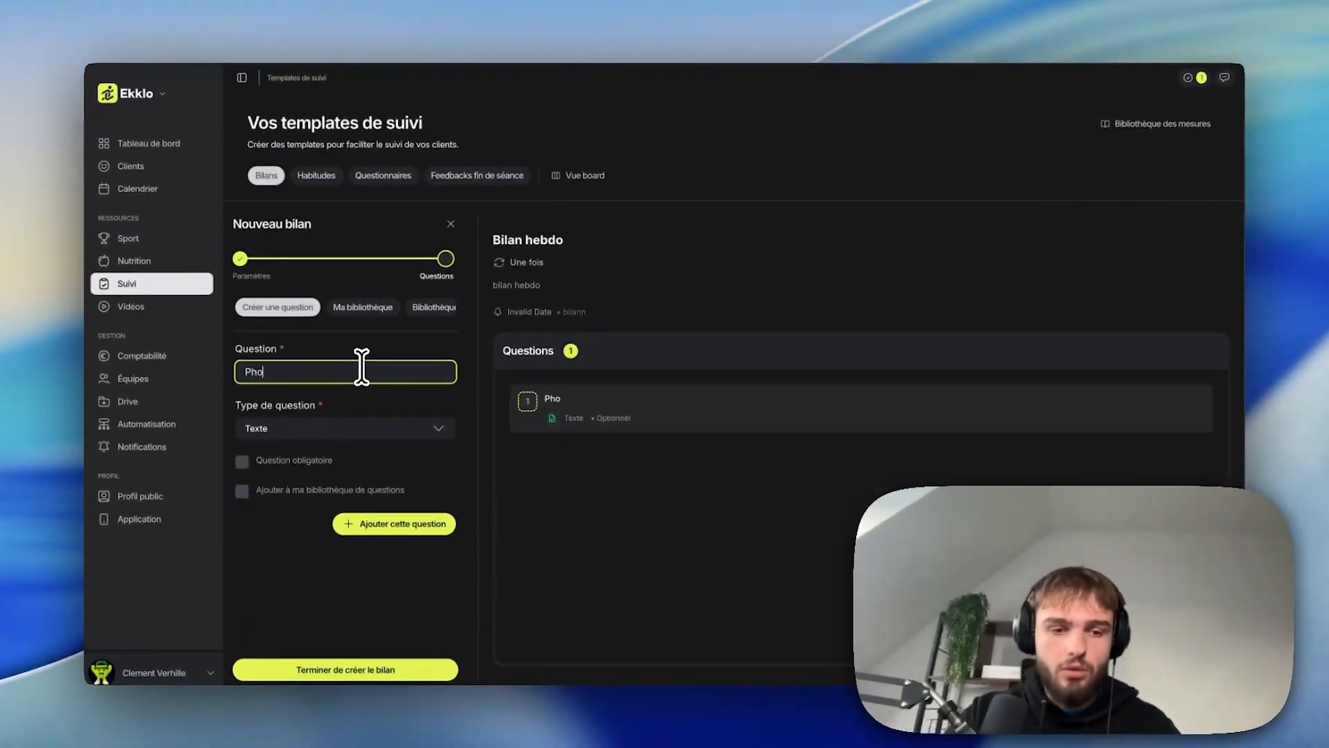
text(to de face)
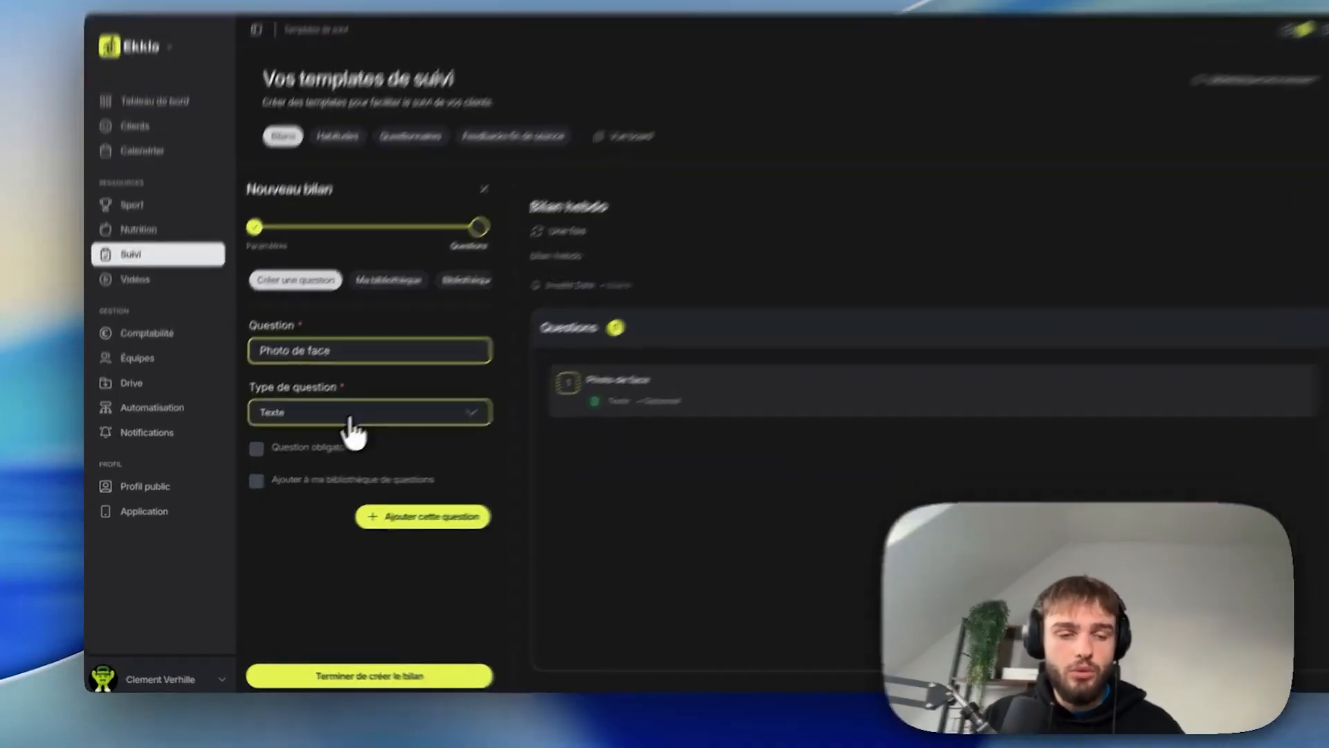
click(329, 434)
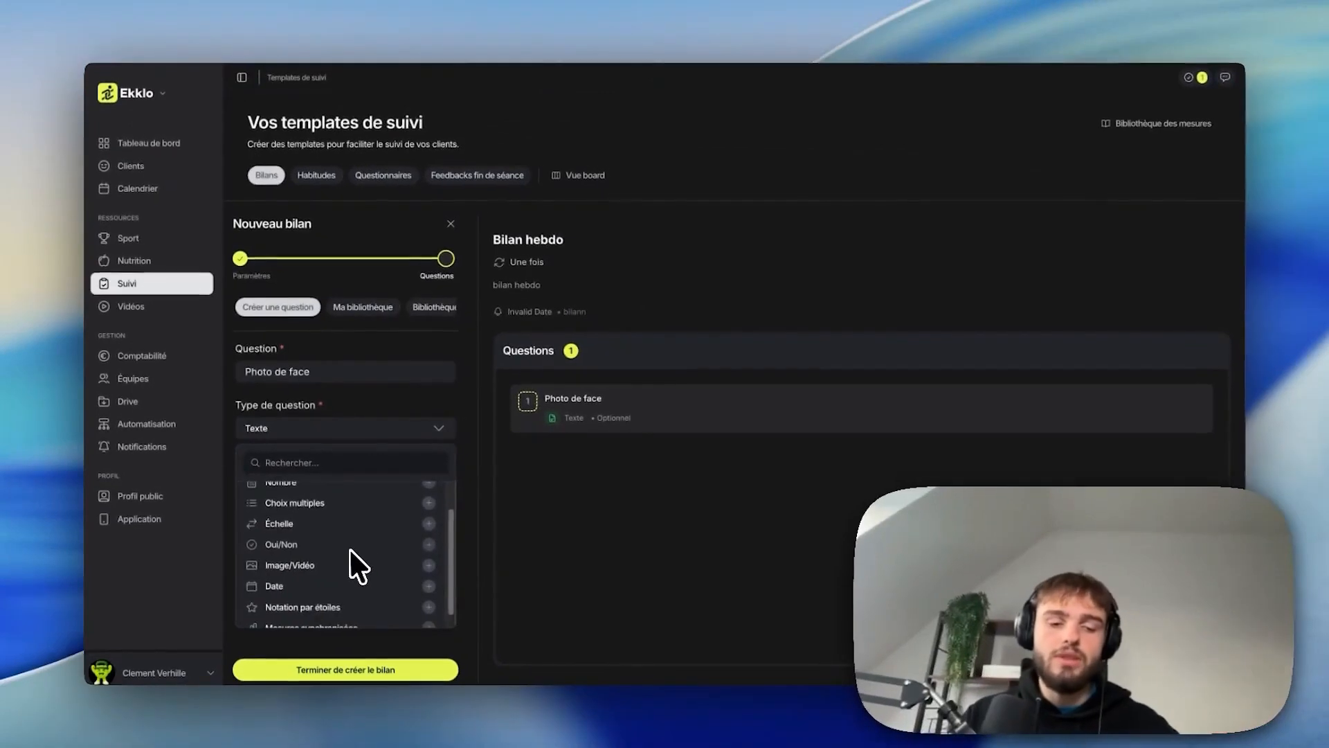
scroll(431, 550, down, 2)
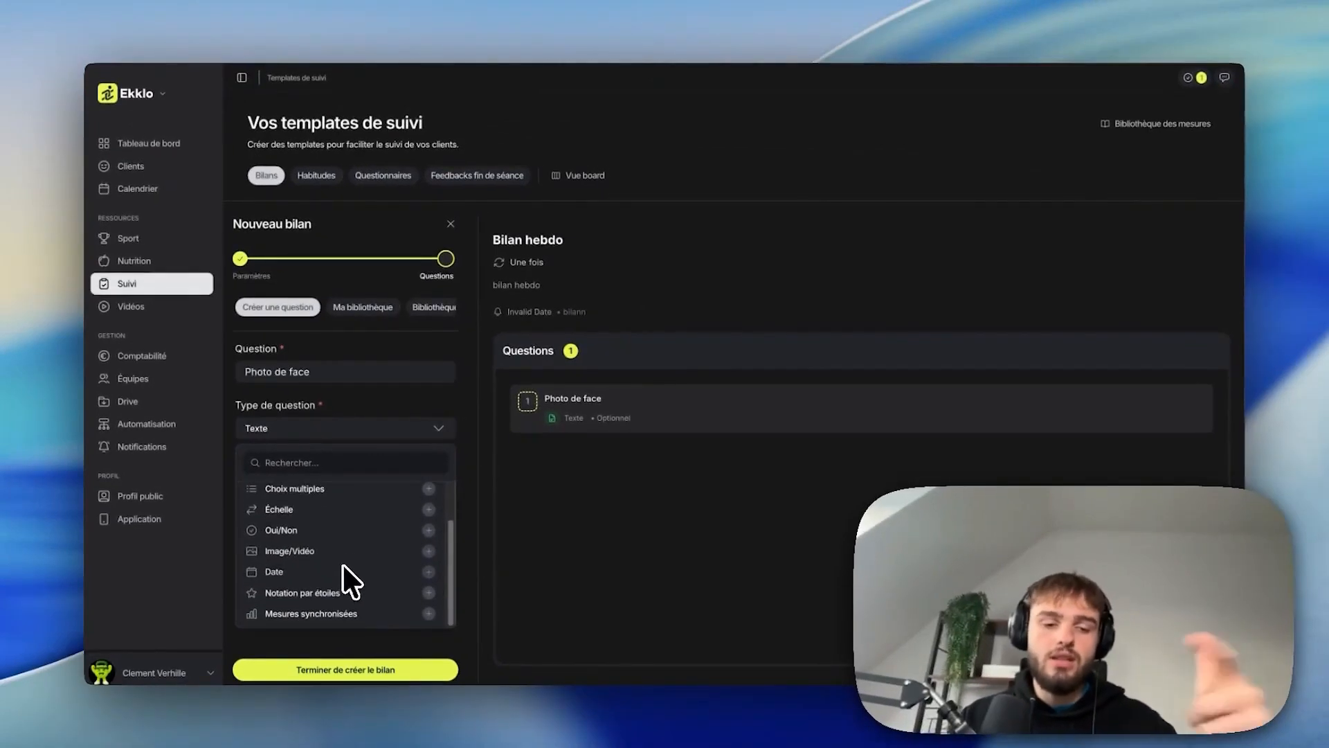
scroll(339, 576, up, 2)
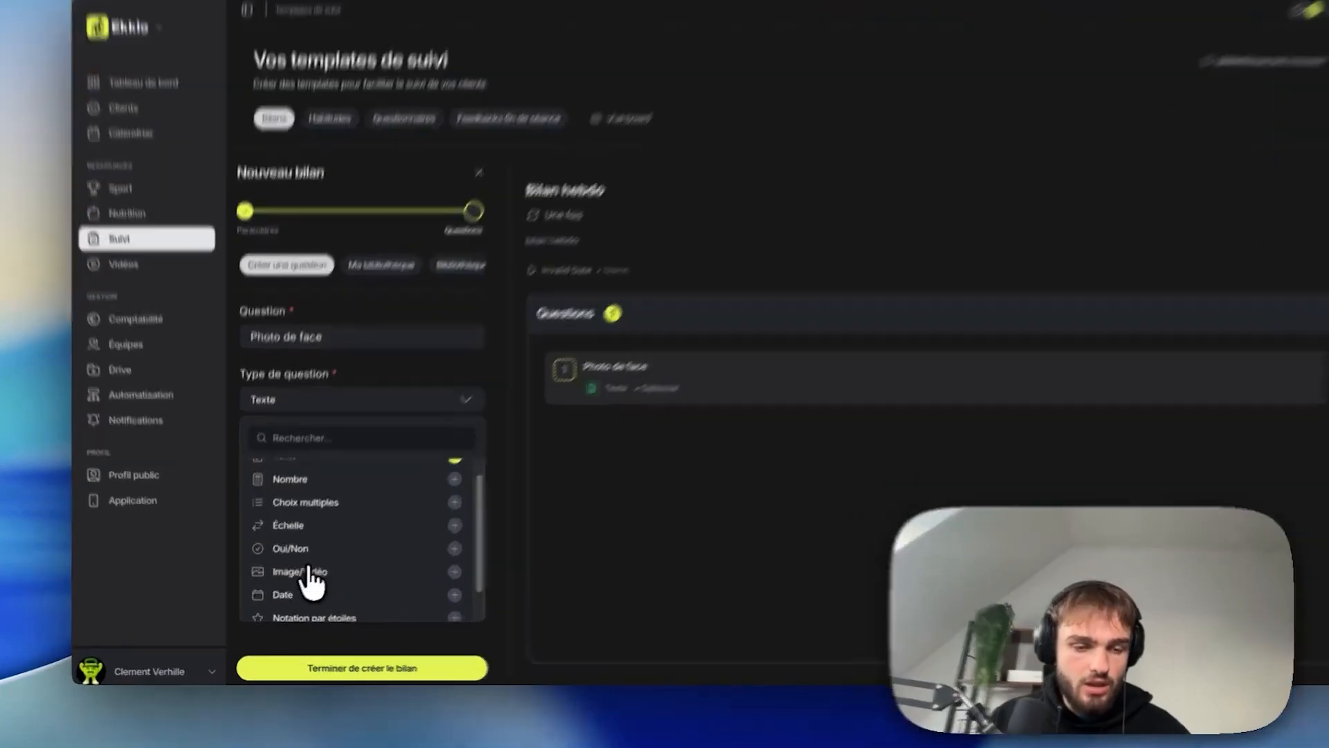
click(298, 582)
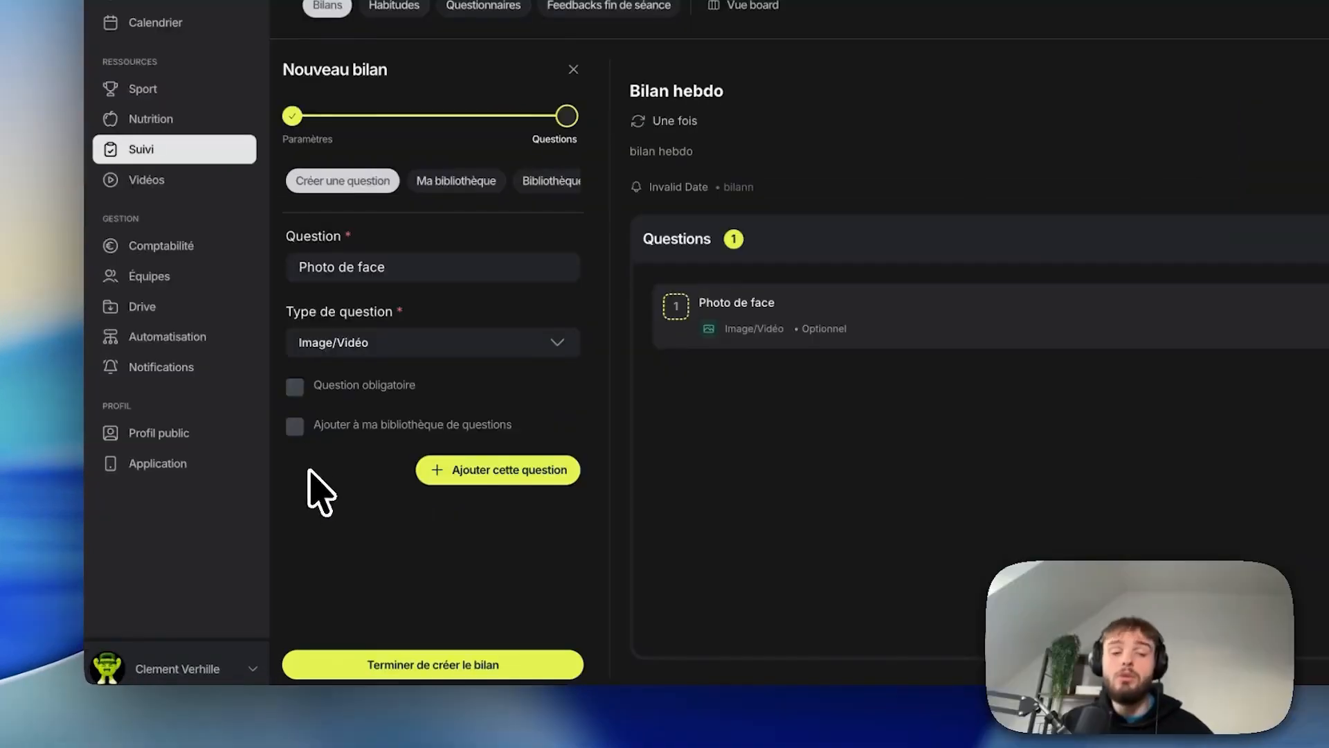
click(295, 427)
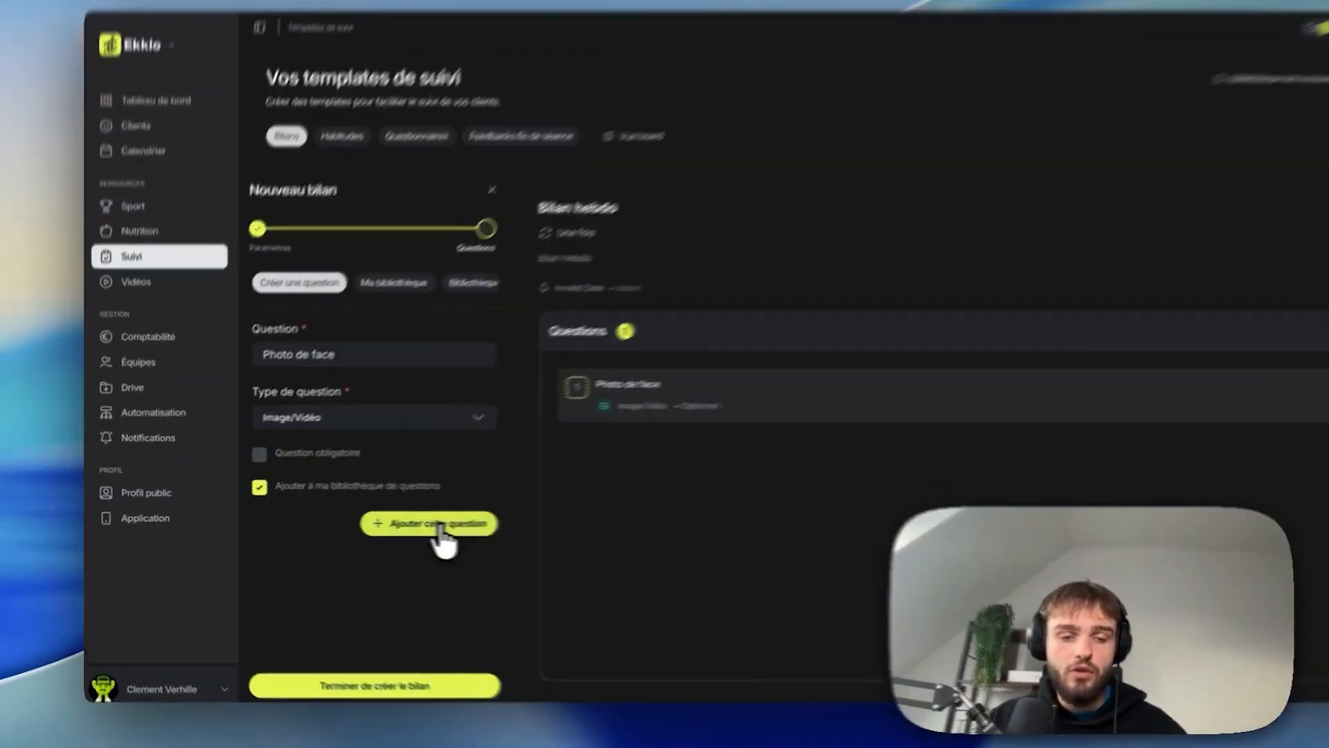
click(435, 524)
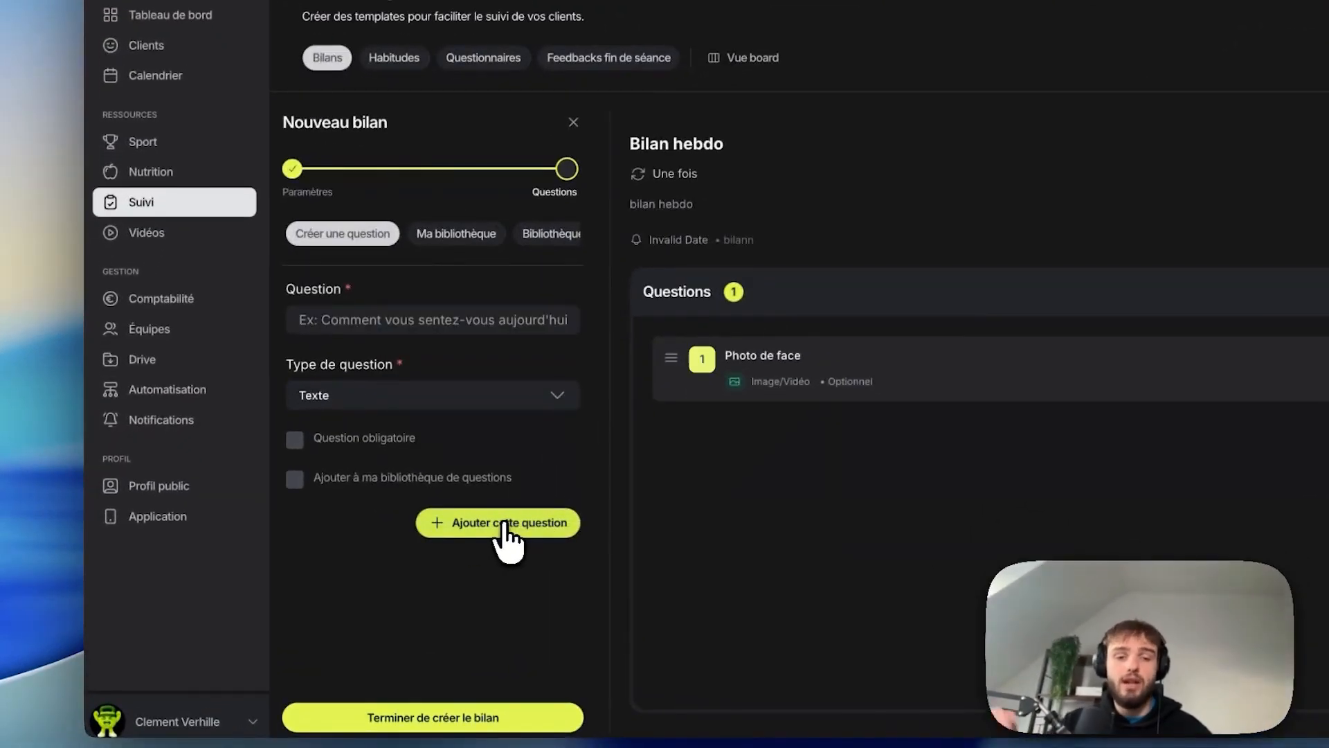
Step: Draft a second question named "poids" and try to set its type to Mesures synchronisées
click(428, 319)
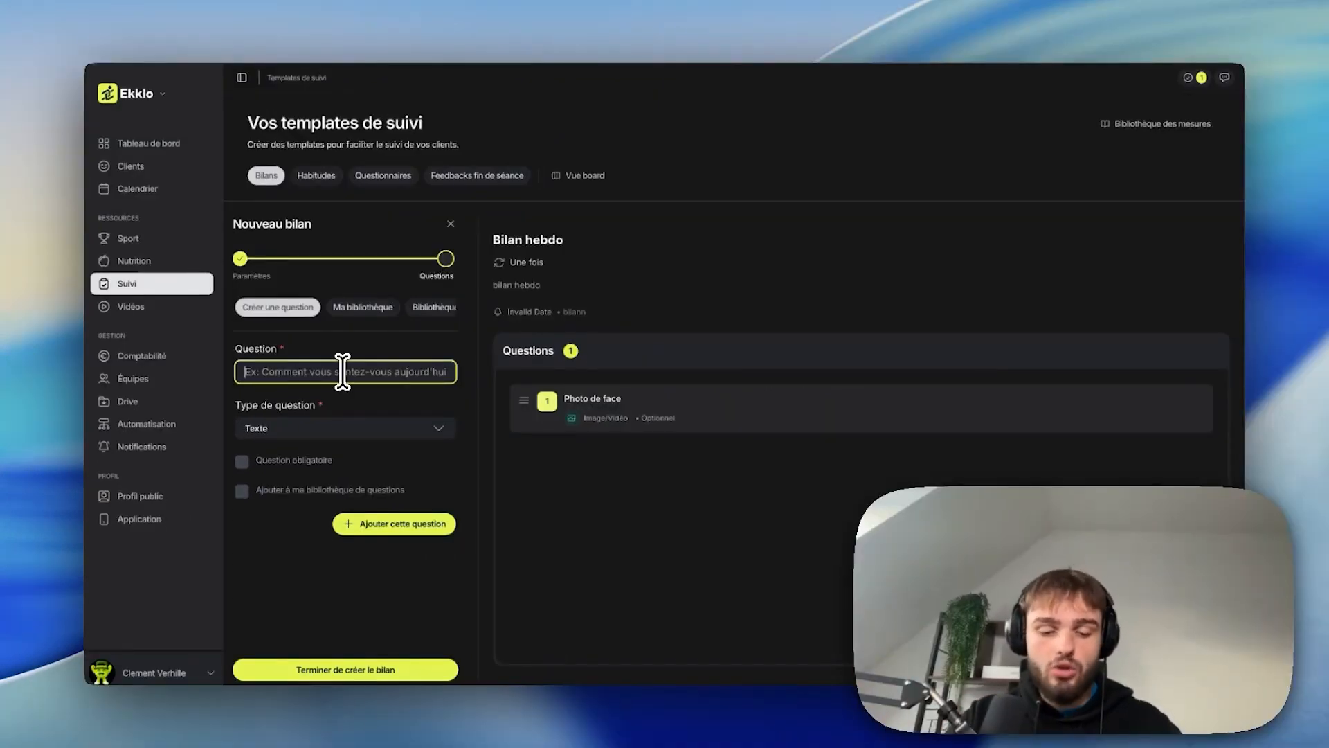
text(MEnsuratio)
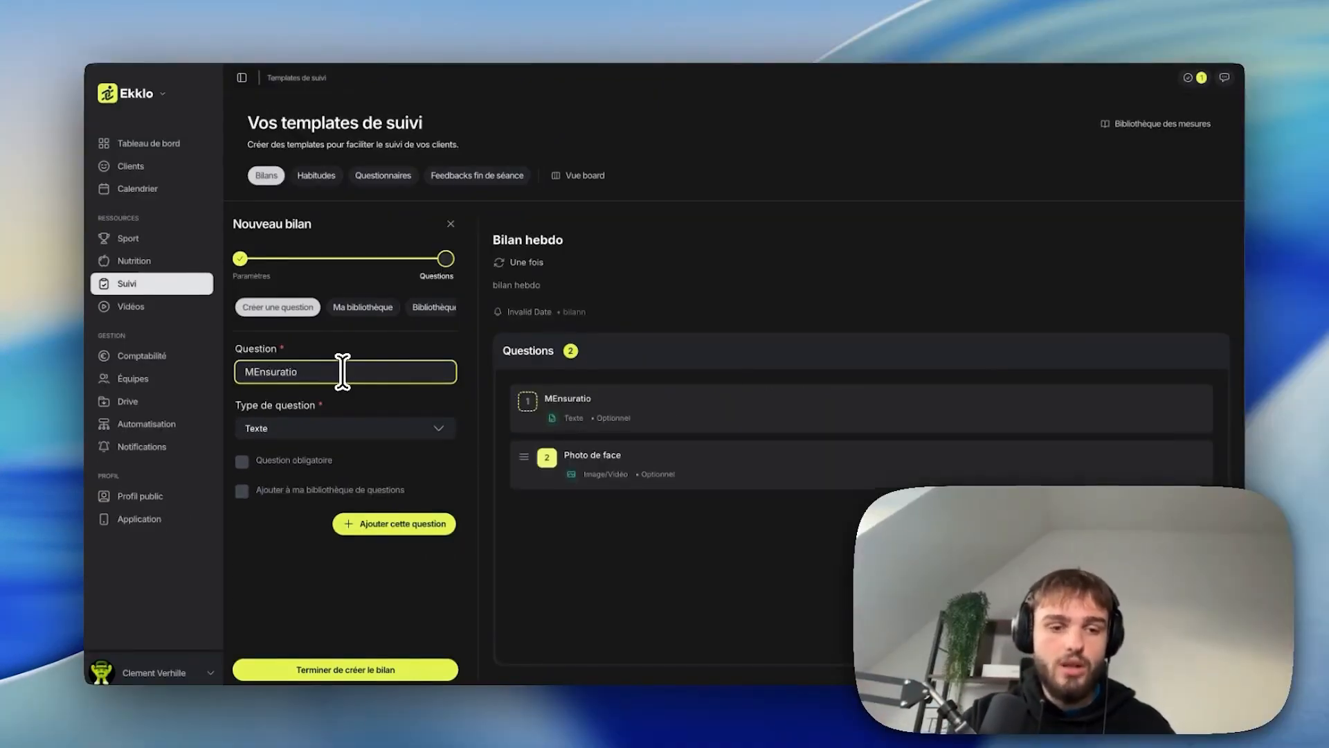
text( grasse)
key(ctrl+a)
text(p)
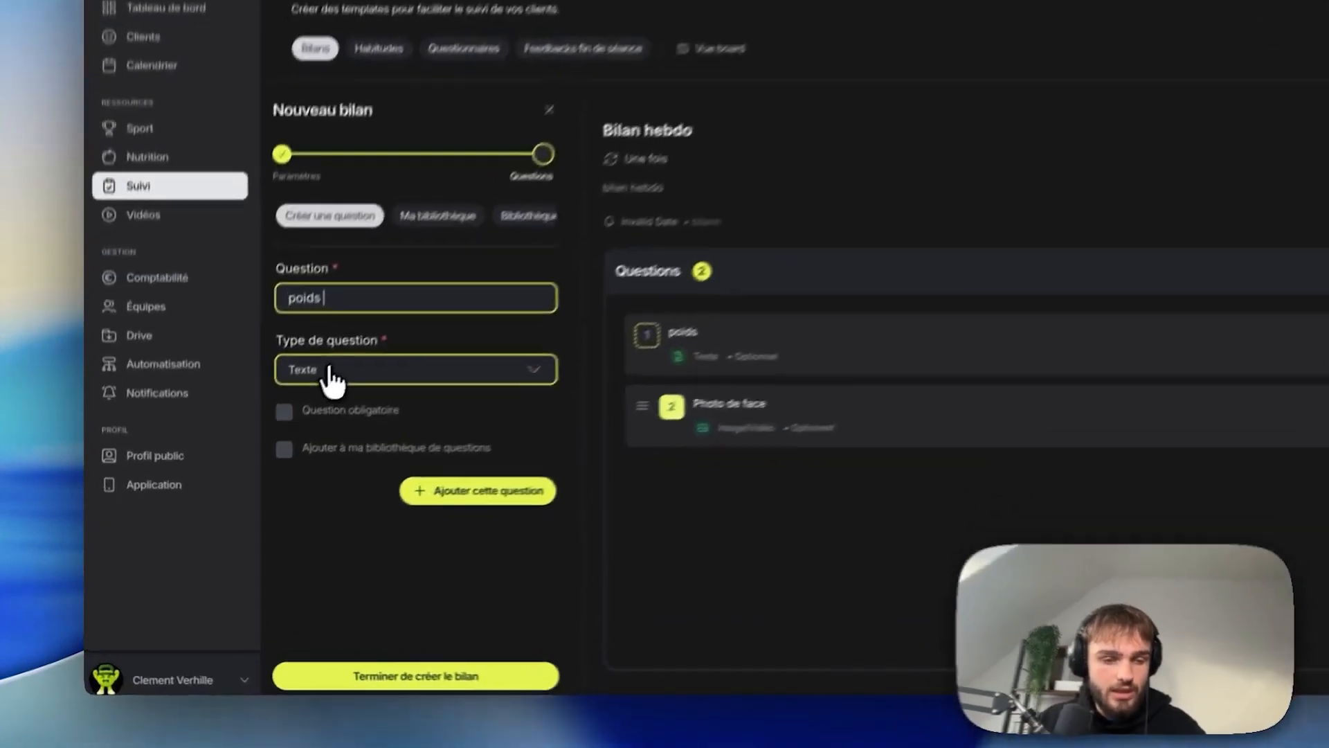
click(279, 432)
scroll(358, 519, down, 2)
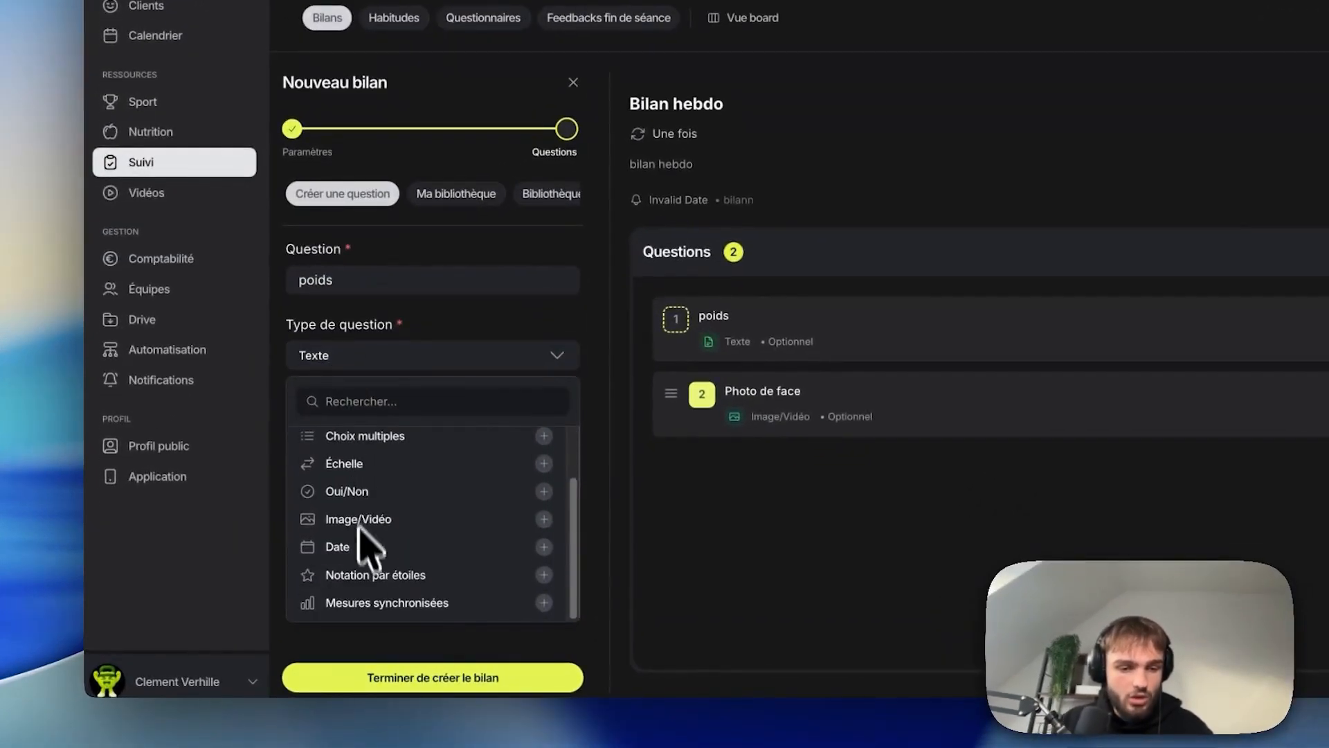
click(370, 600)
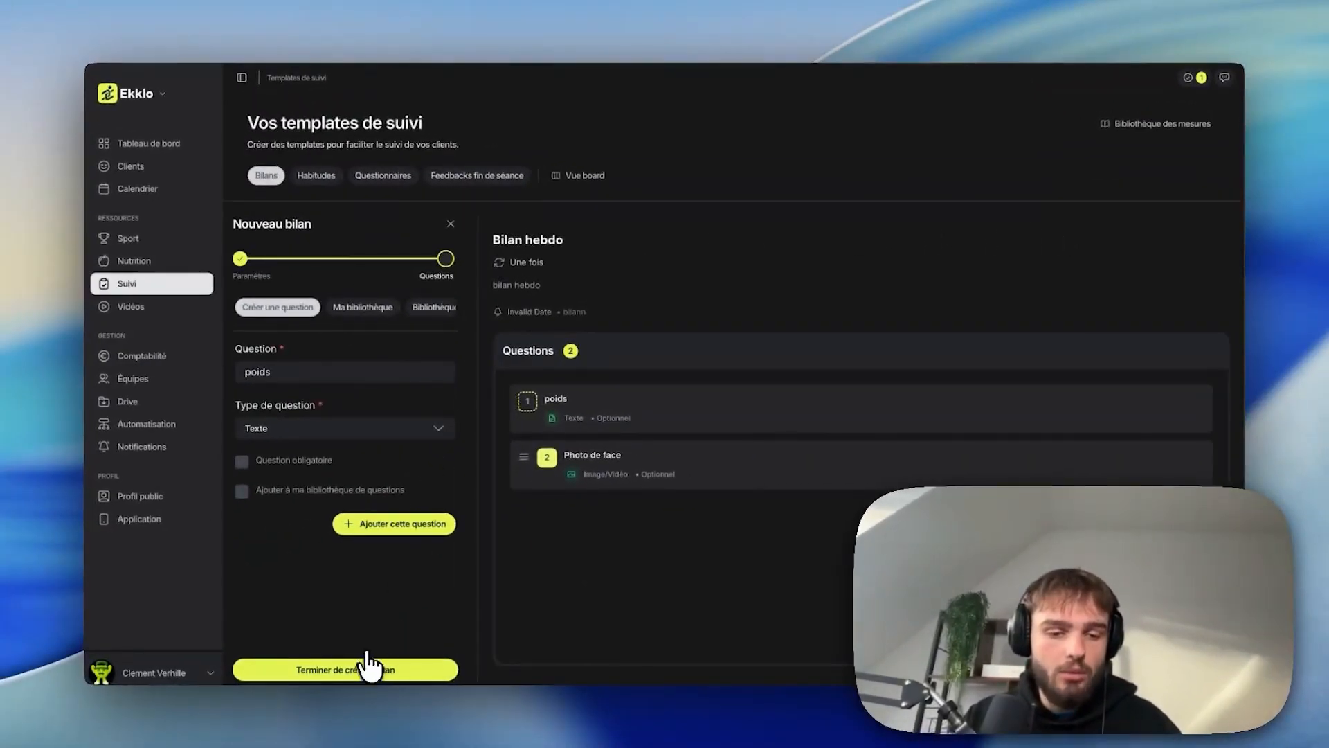
Step: Finish creating the bilan and review it in the templates list, sorting by number of questions
click(346, 669)
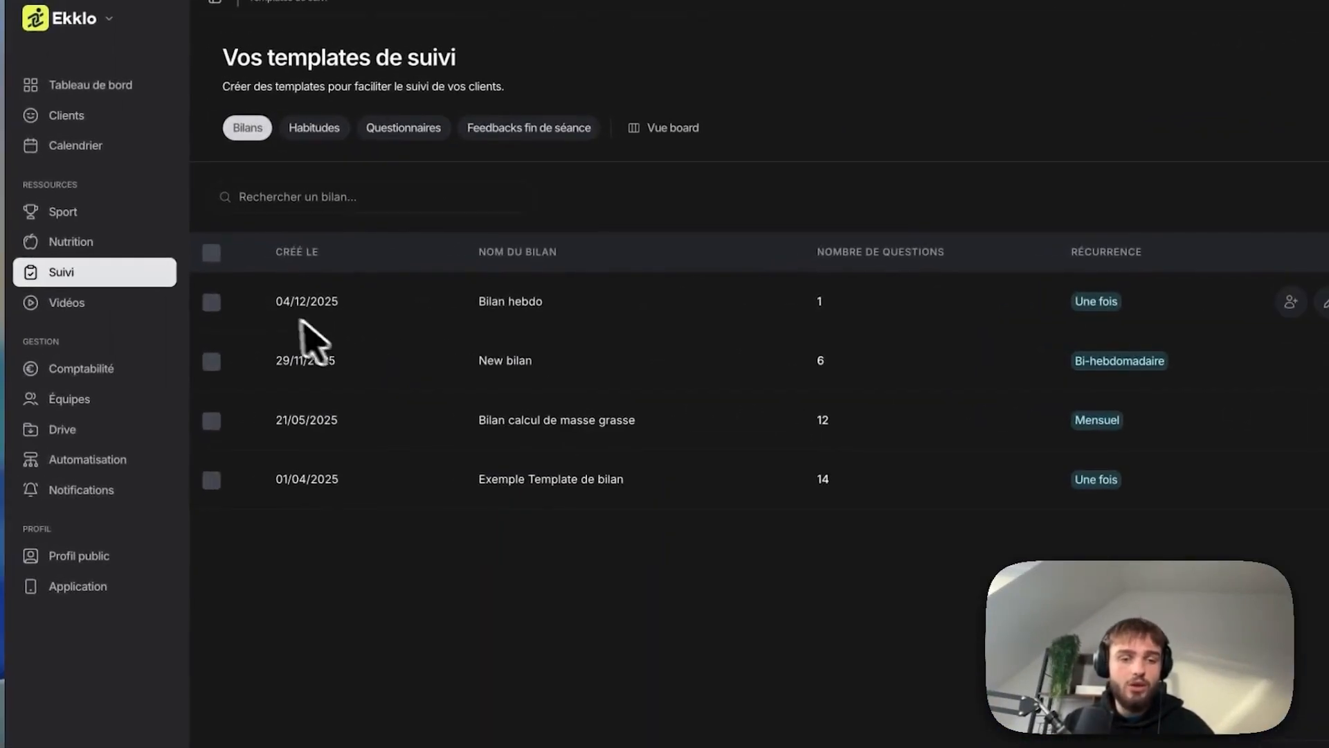
drag(276, 304, 325, 306)
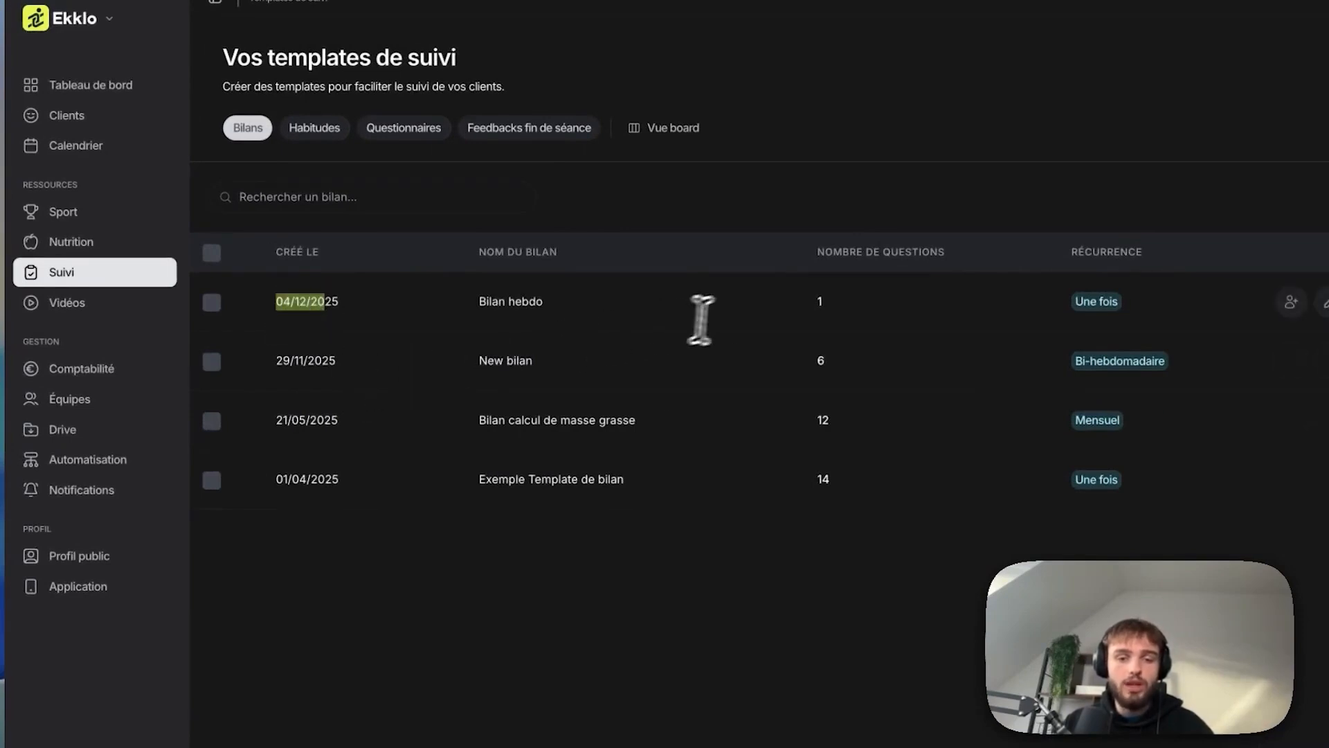
drag(853, 328, 932, 355)
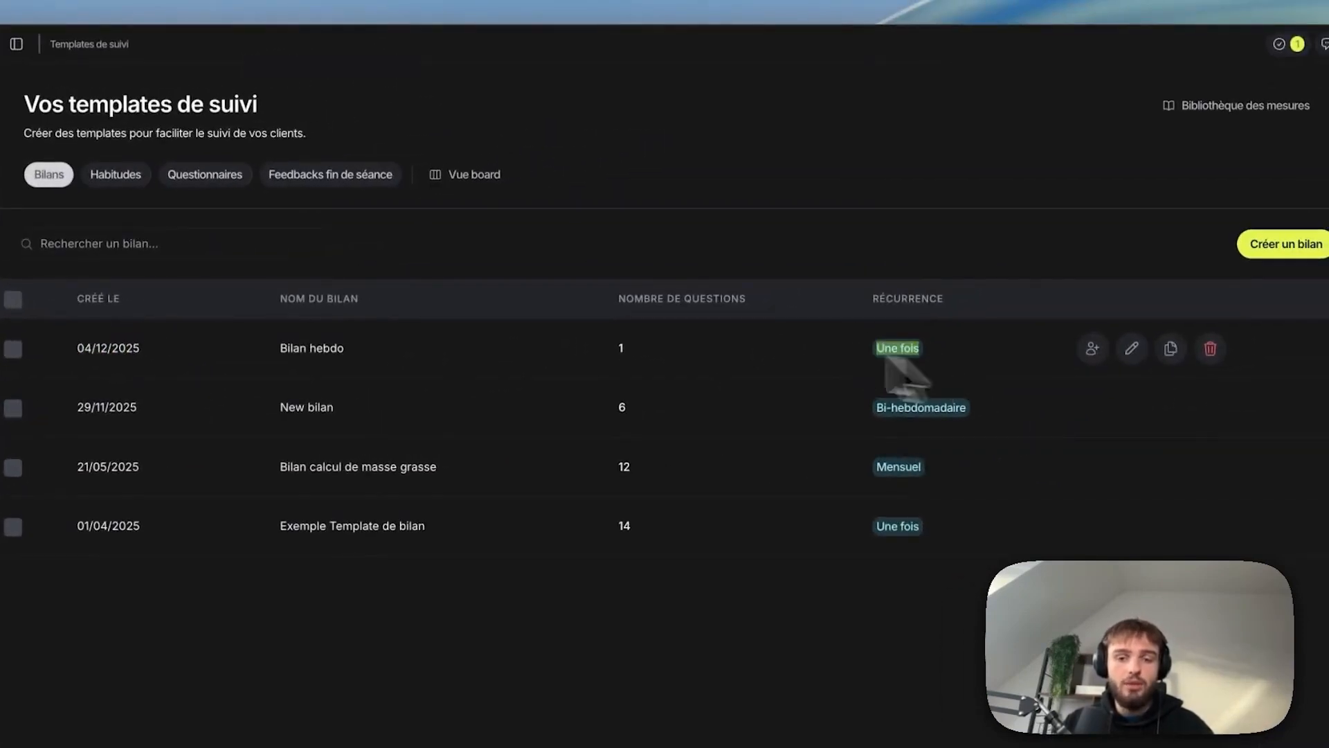
click(637, 304)
drag(587, 346, 651, 350)
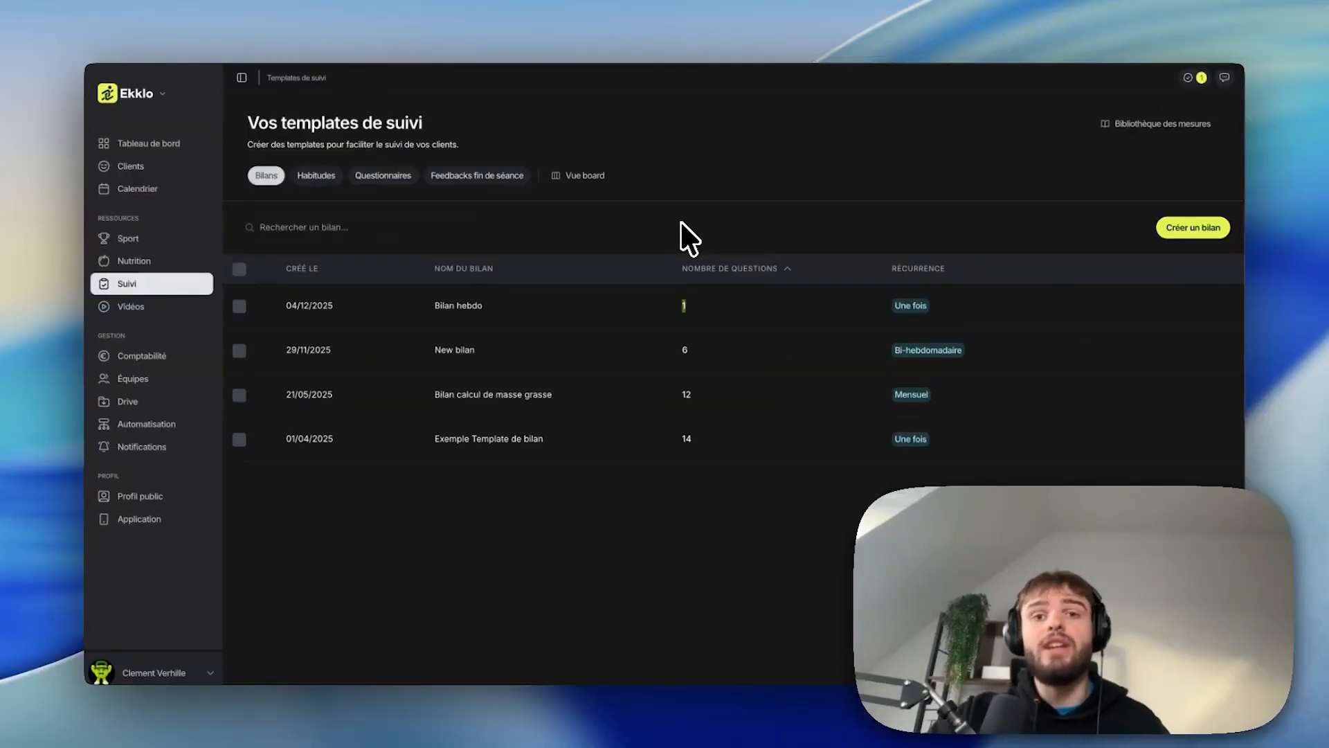
Step: Assign the Bilan hebdo template to six selected clients
mouse_move(815, 312)
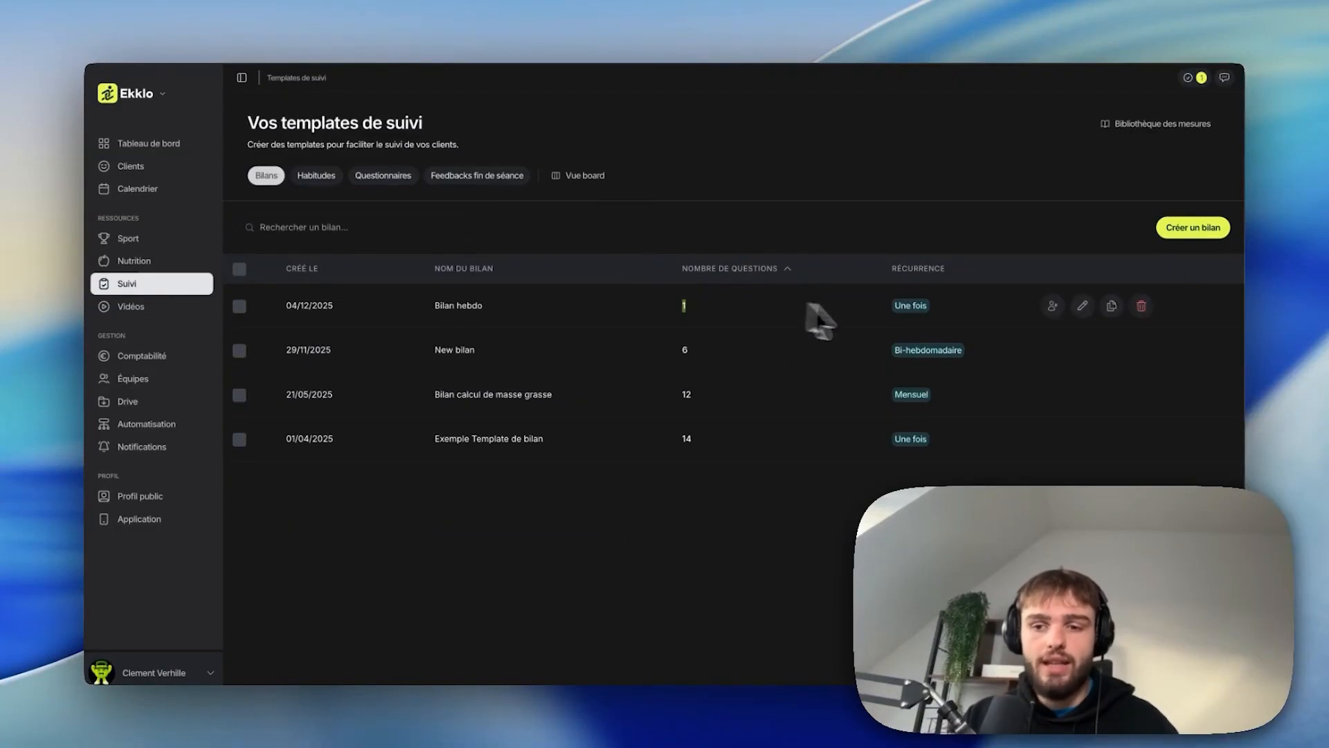
click(1053, 306)
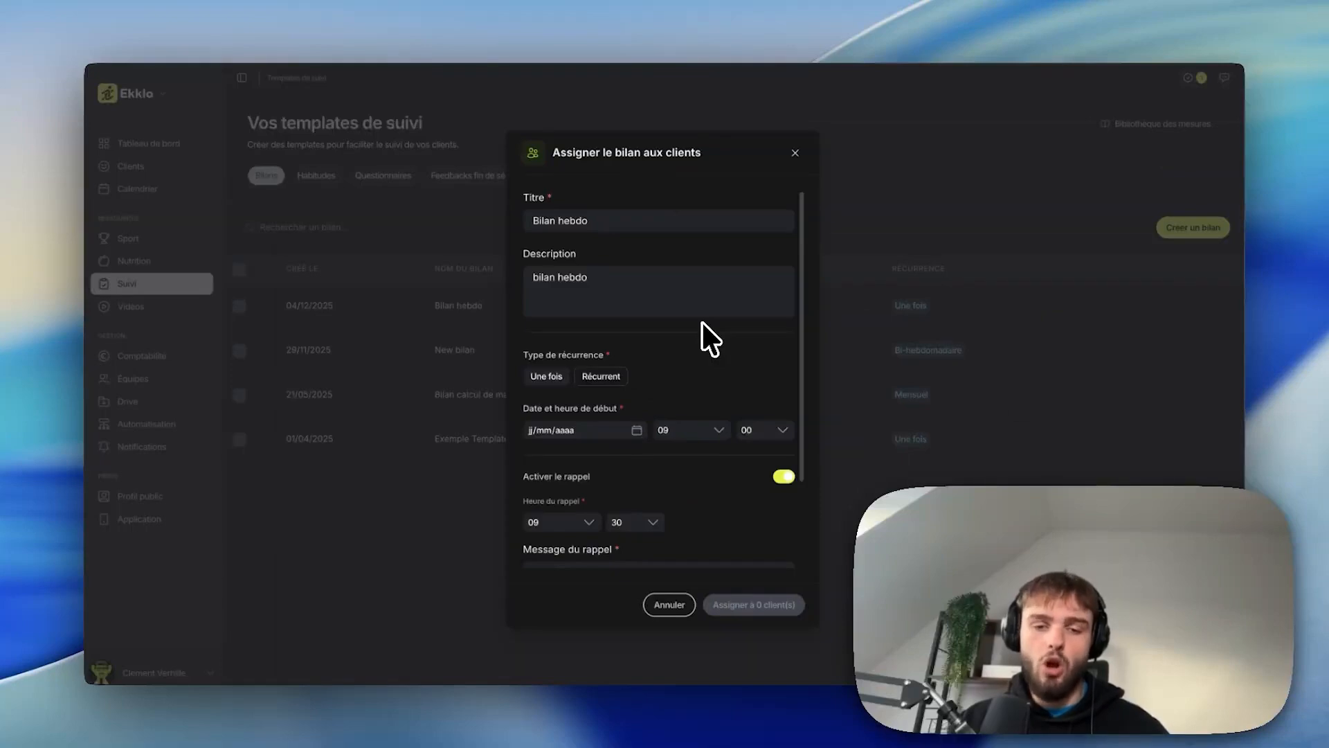
scroll(702, 321, down, 2)
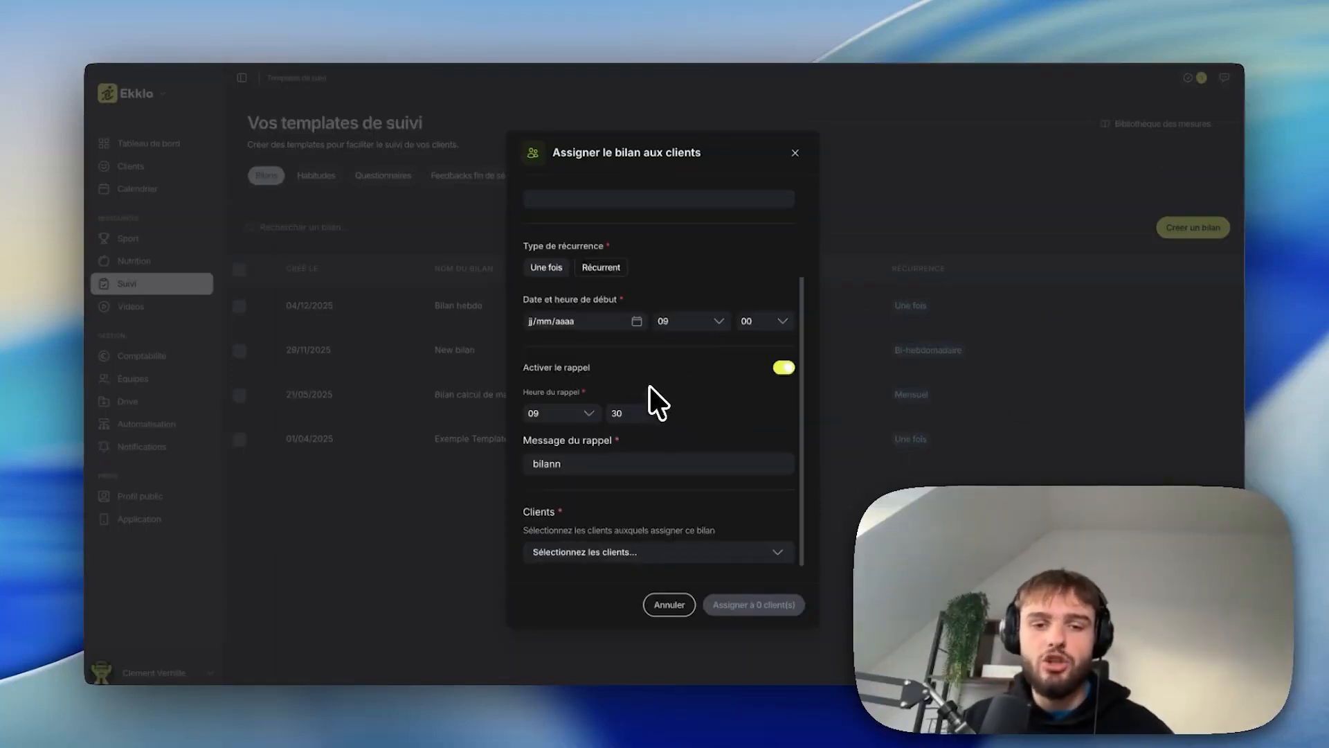
click(646, 550)
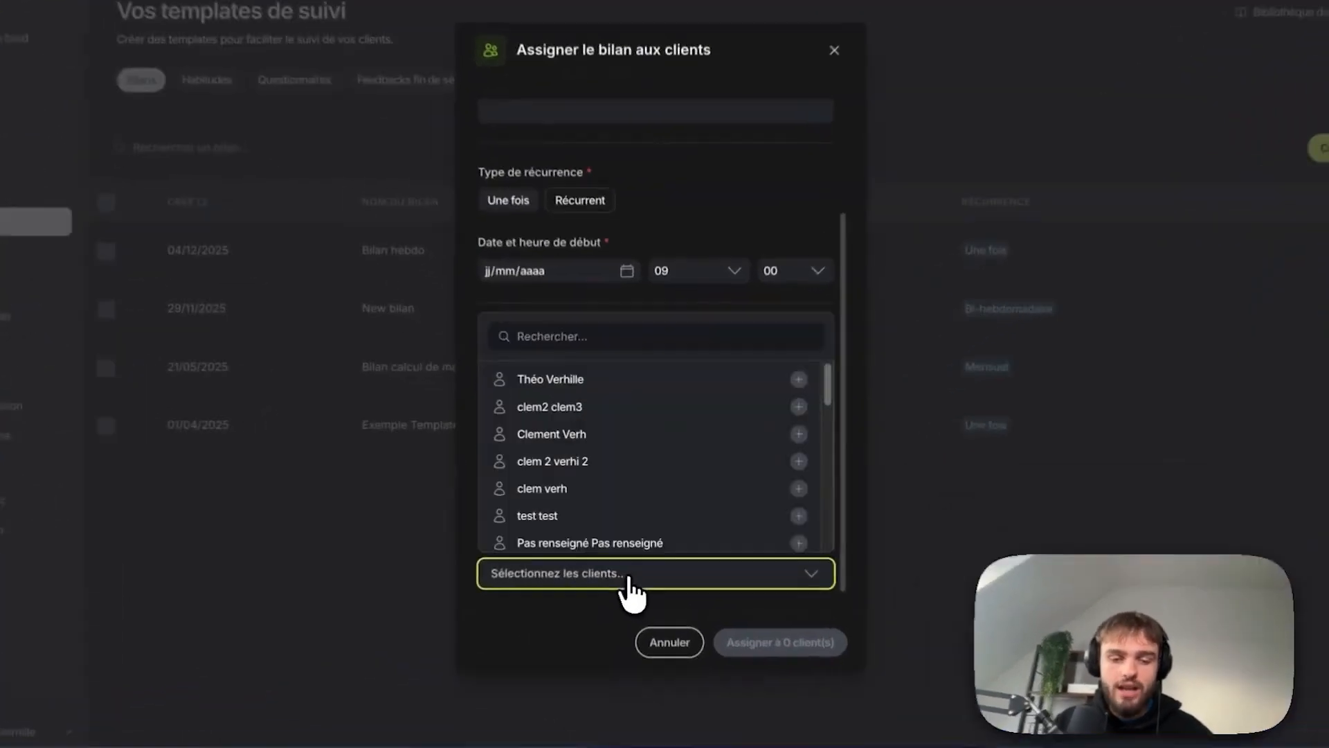
click(607, 378)
click(597, 405)
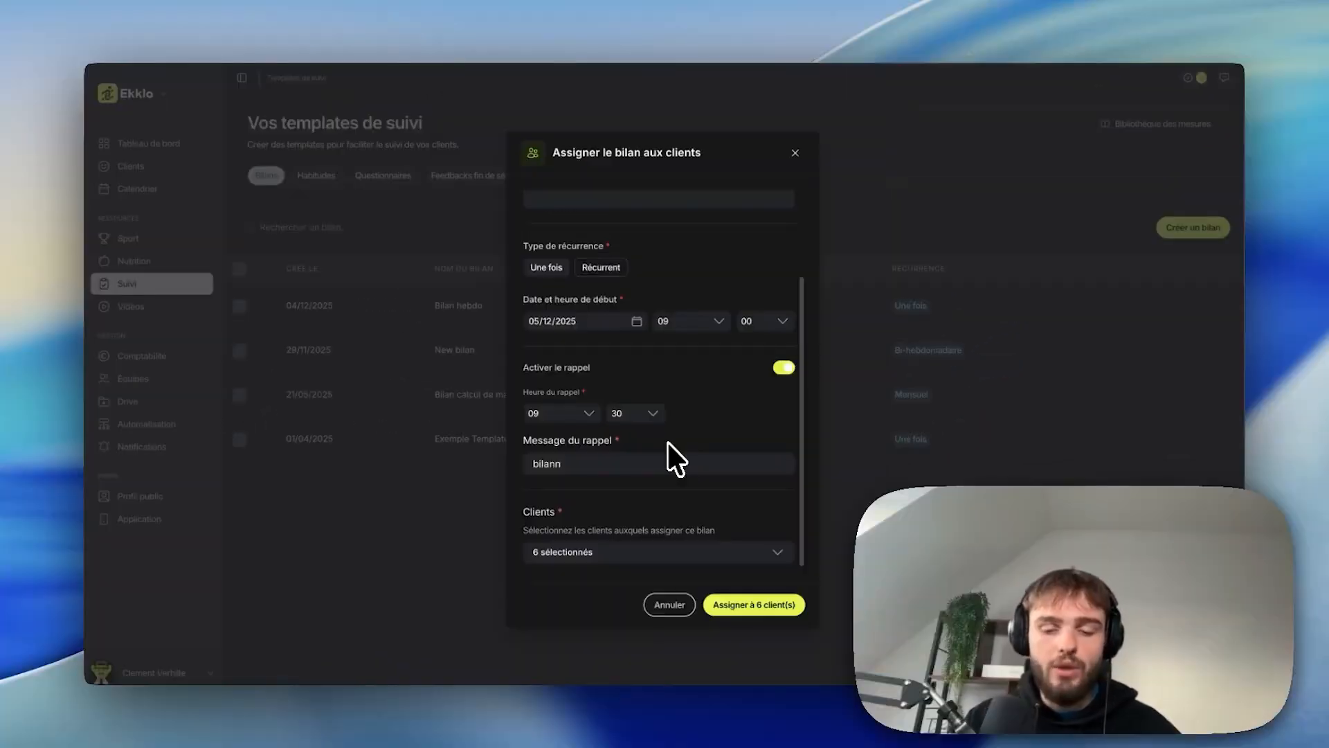
click(770, 609)
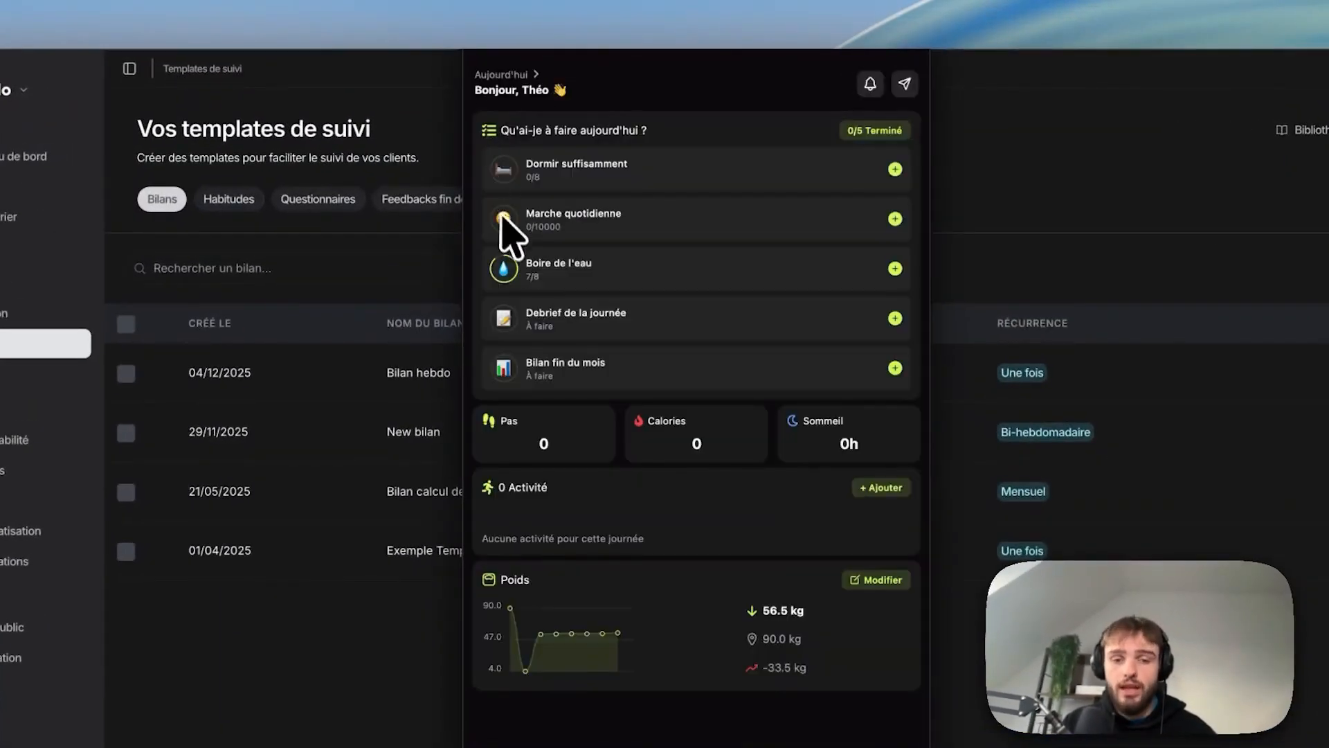
Step: Browse the client app's daily to-do list and check-in items
click(565, 322)
click(575, 173)
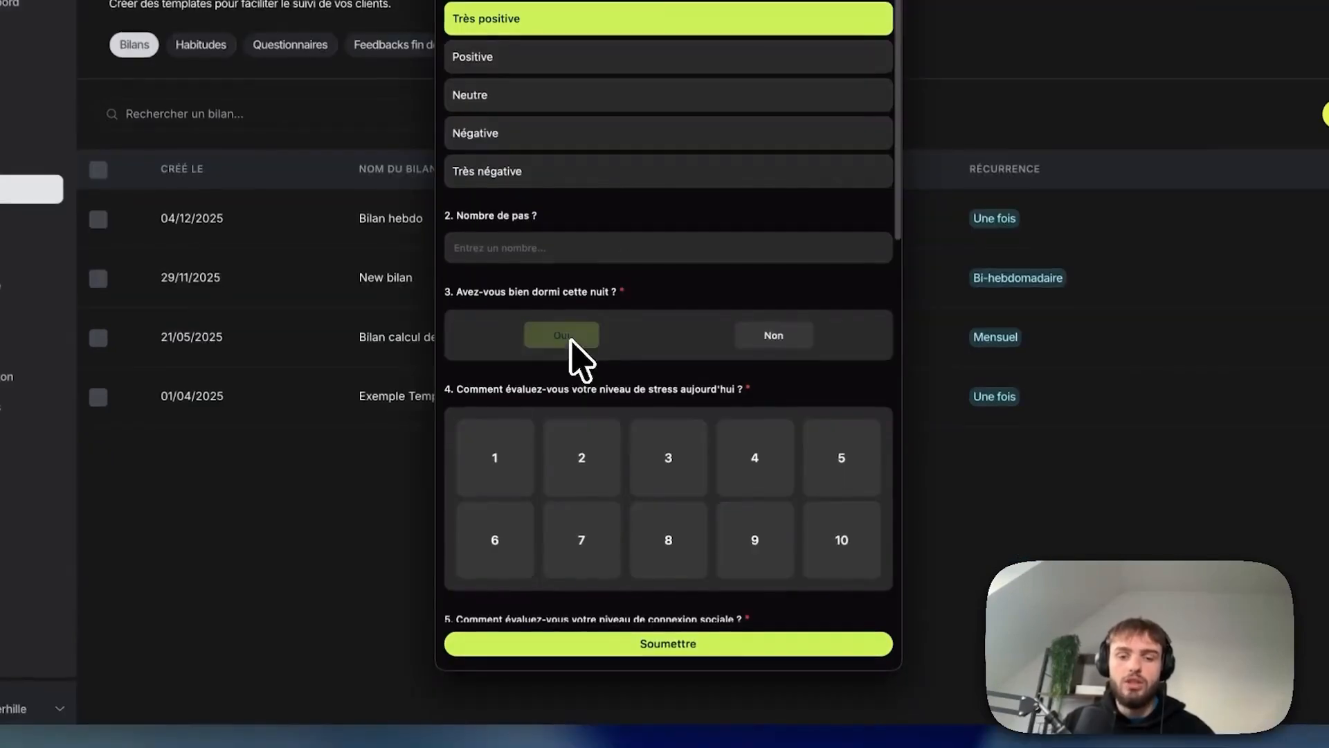
click(574, 346)
click(695, 493)
scroll(697, 497, down, 2)
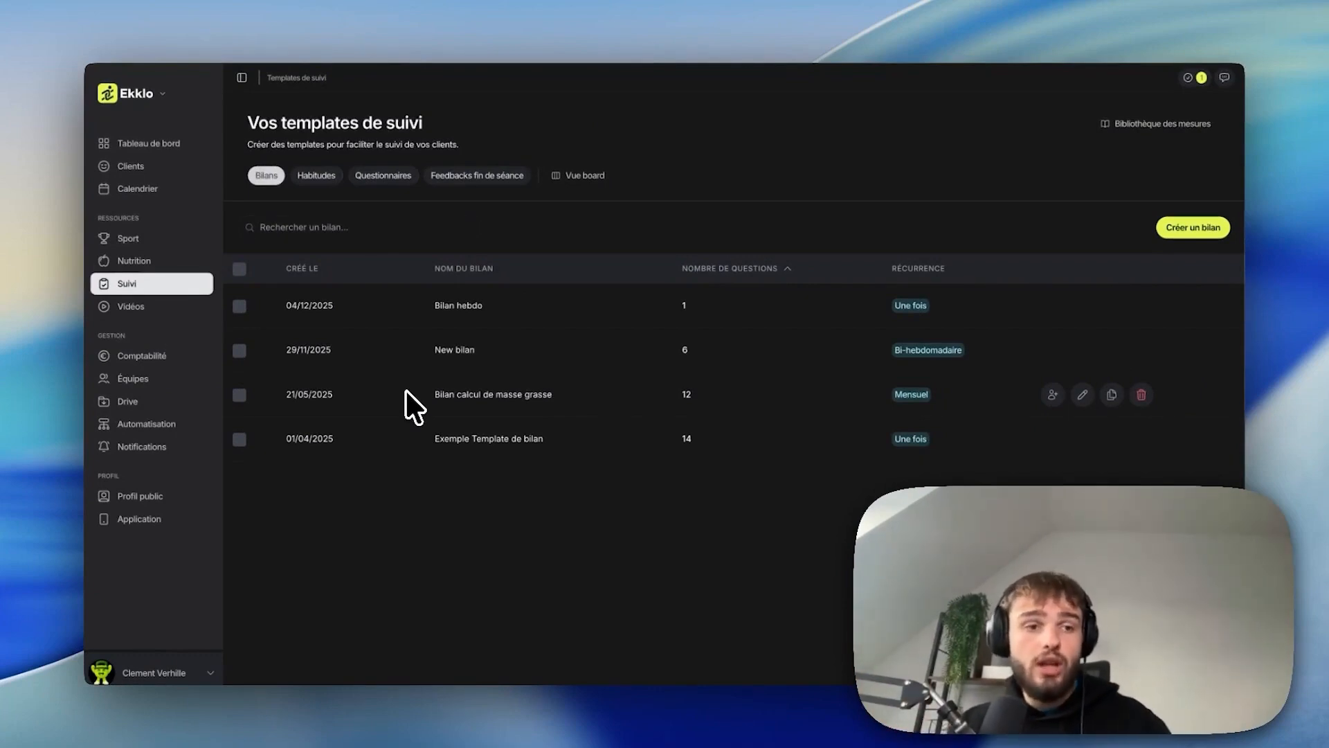
Step: Open a client's follow-up tab and view the evolution charts of the Bilan calcul de masse grasse
click(138, 167)
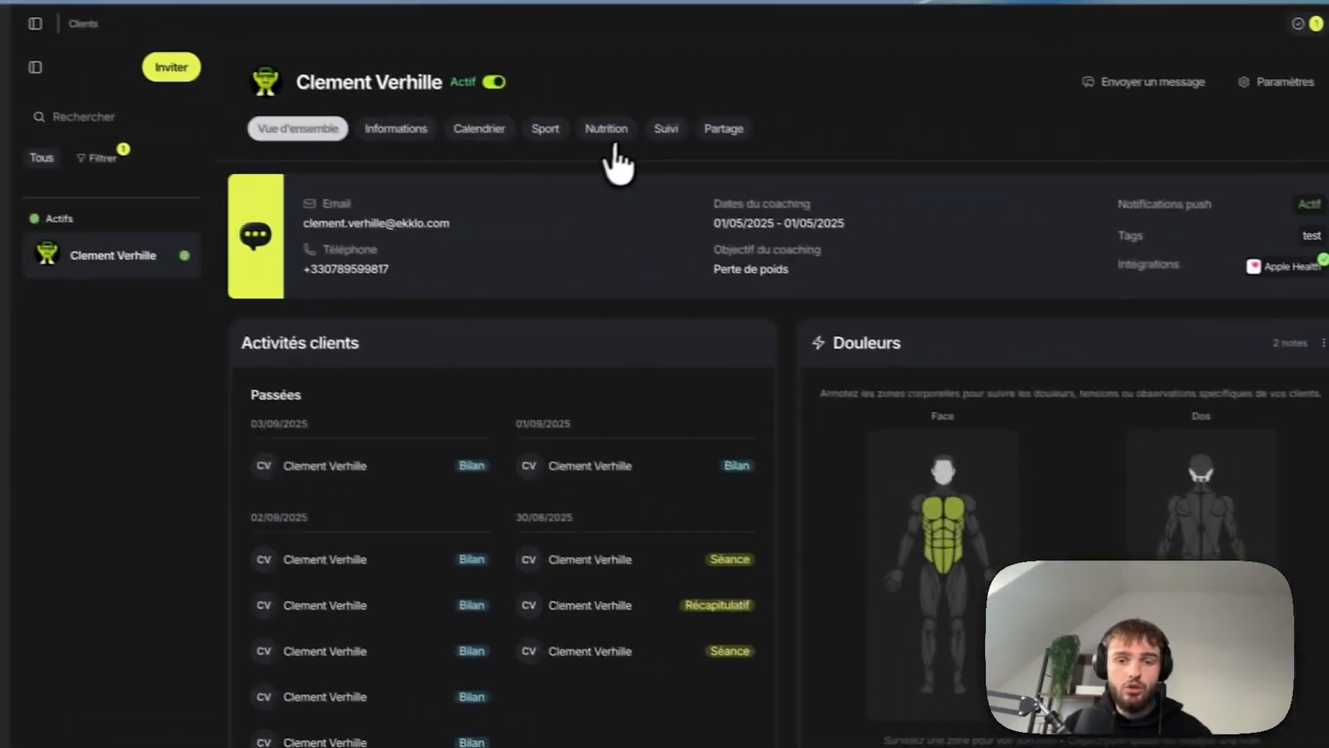
click(663, 132)
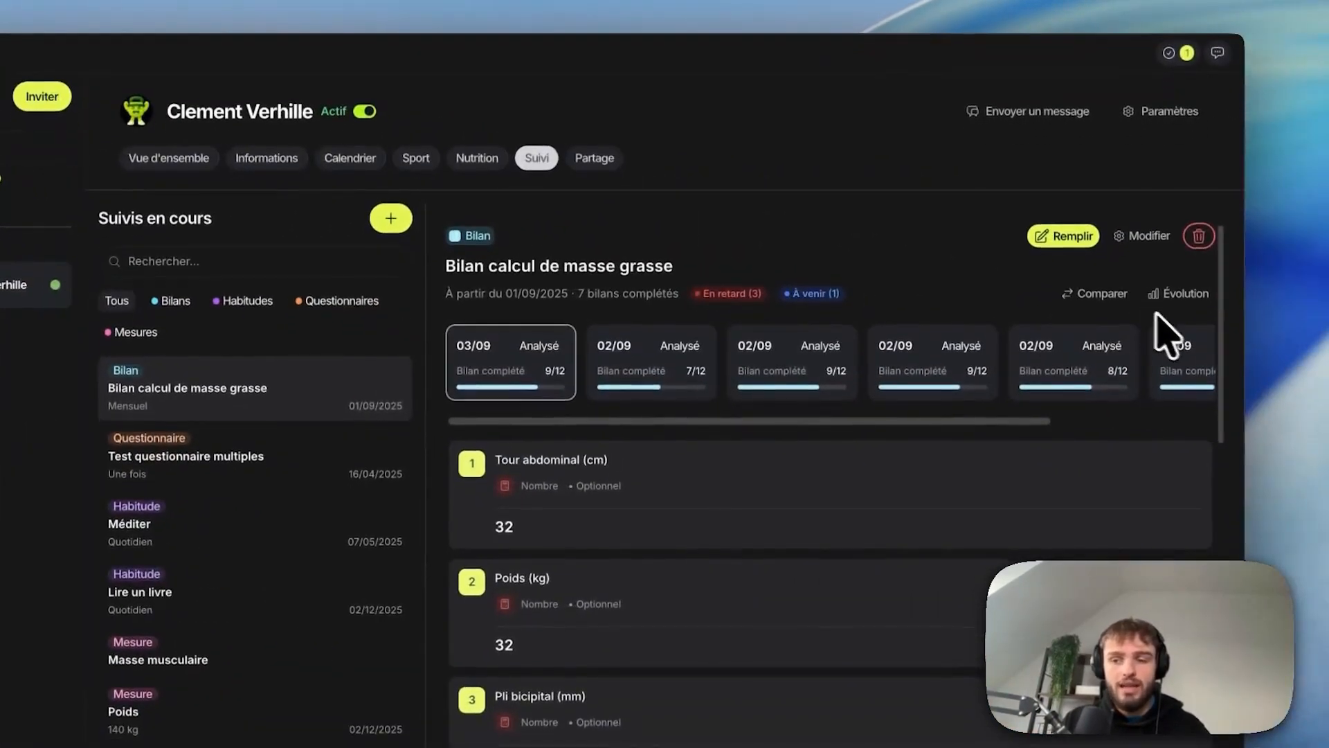
click(1181, 308)
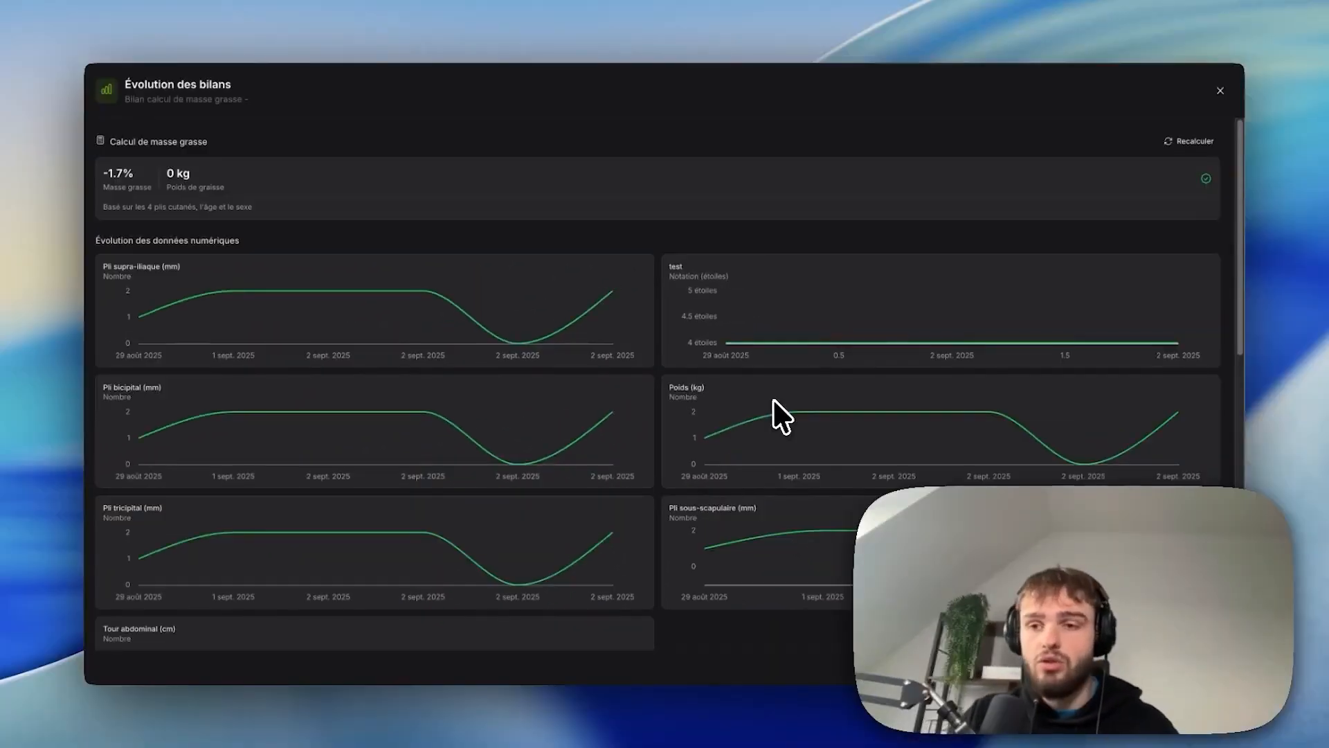
key(Escape)
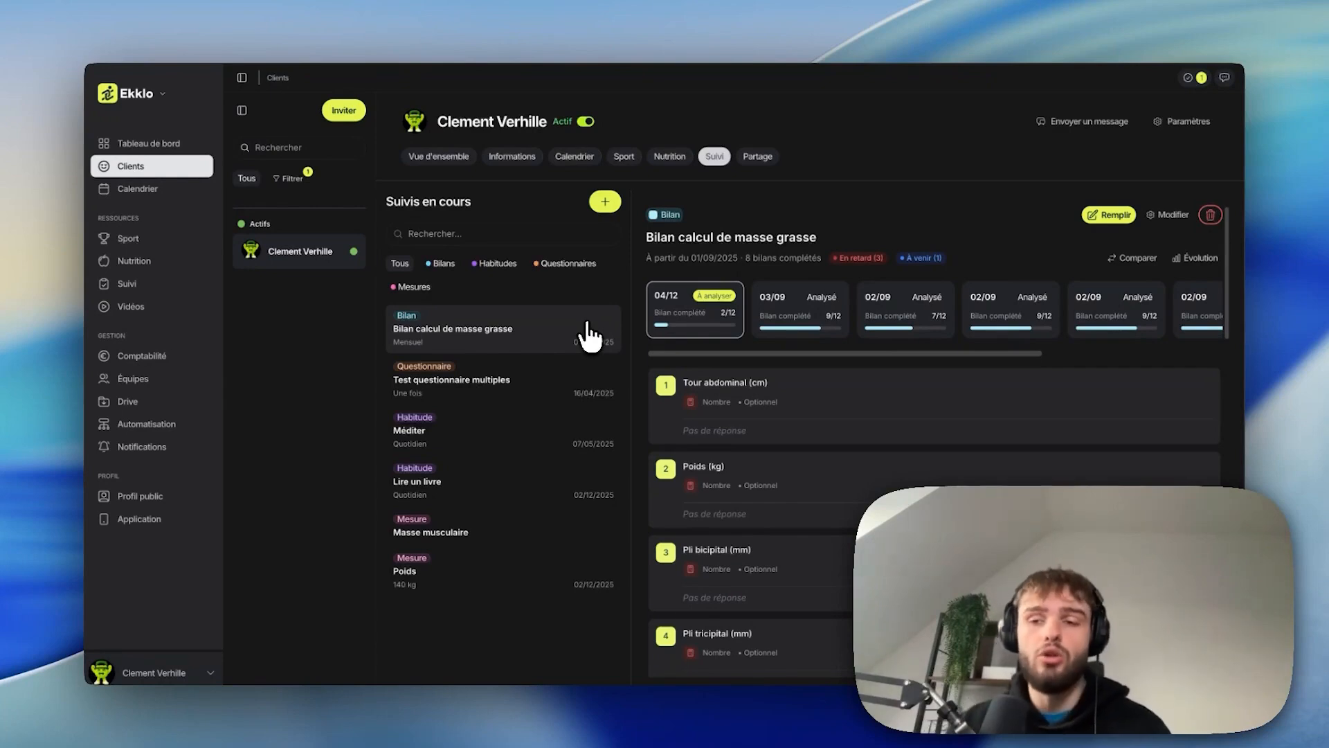
Step: Compare two Bilan calcul de masse grasse submissions, switching the photo comparison to slider mode and sliding across
click(1133, 257)
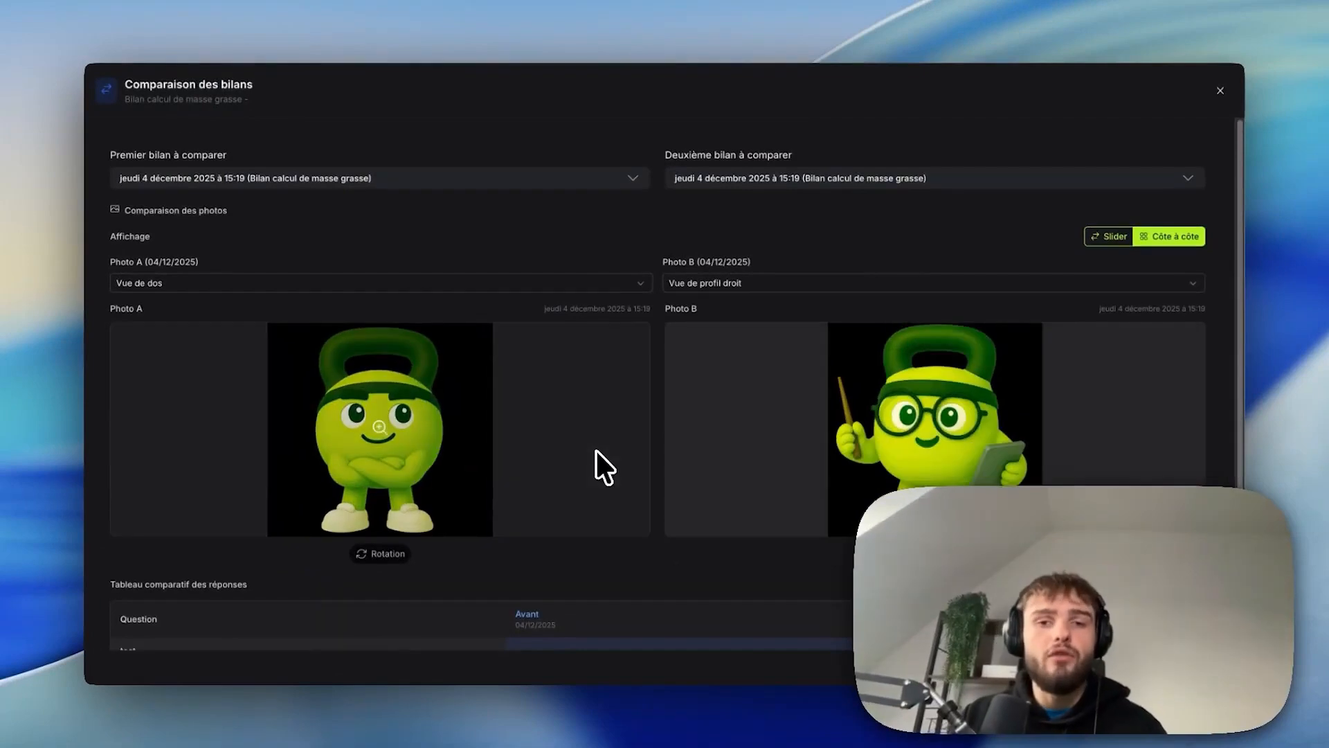
scroll(596, 450, down, 2)
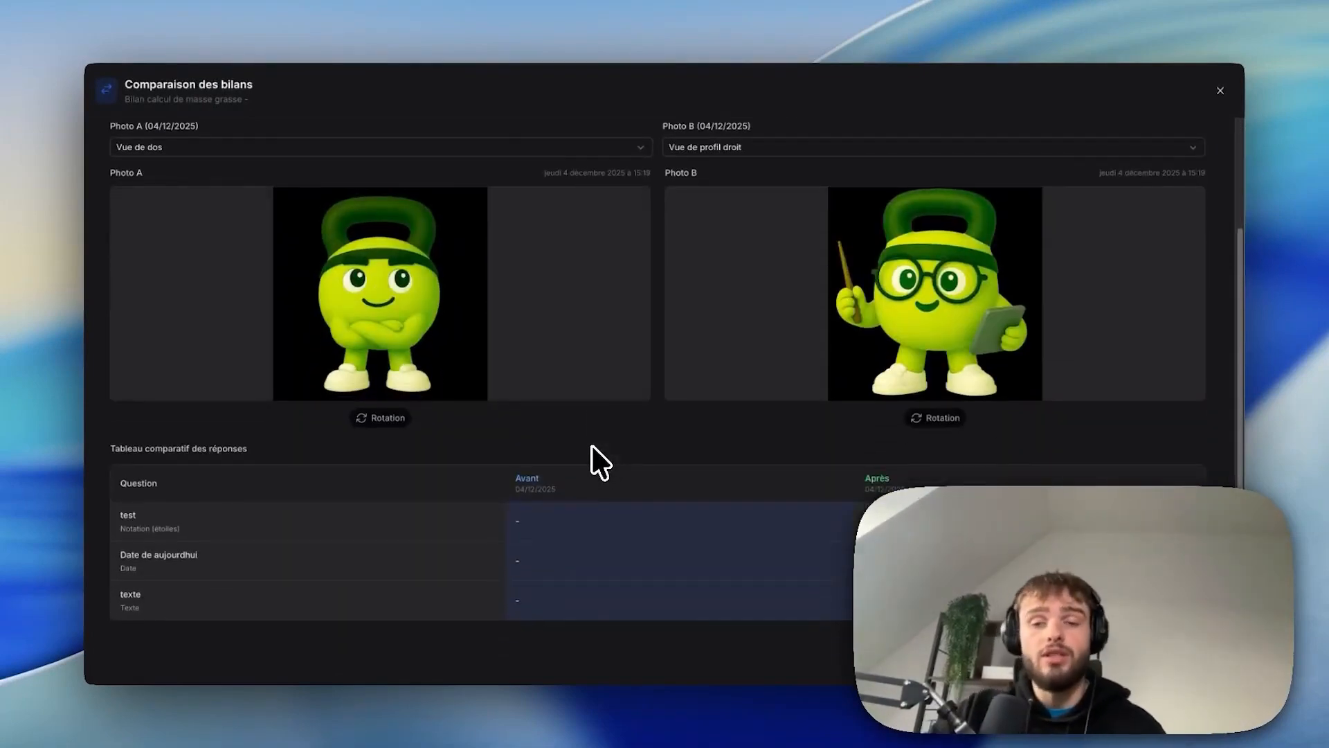
scroll(593, 458, up, 3)
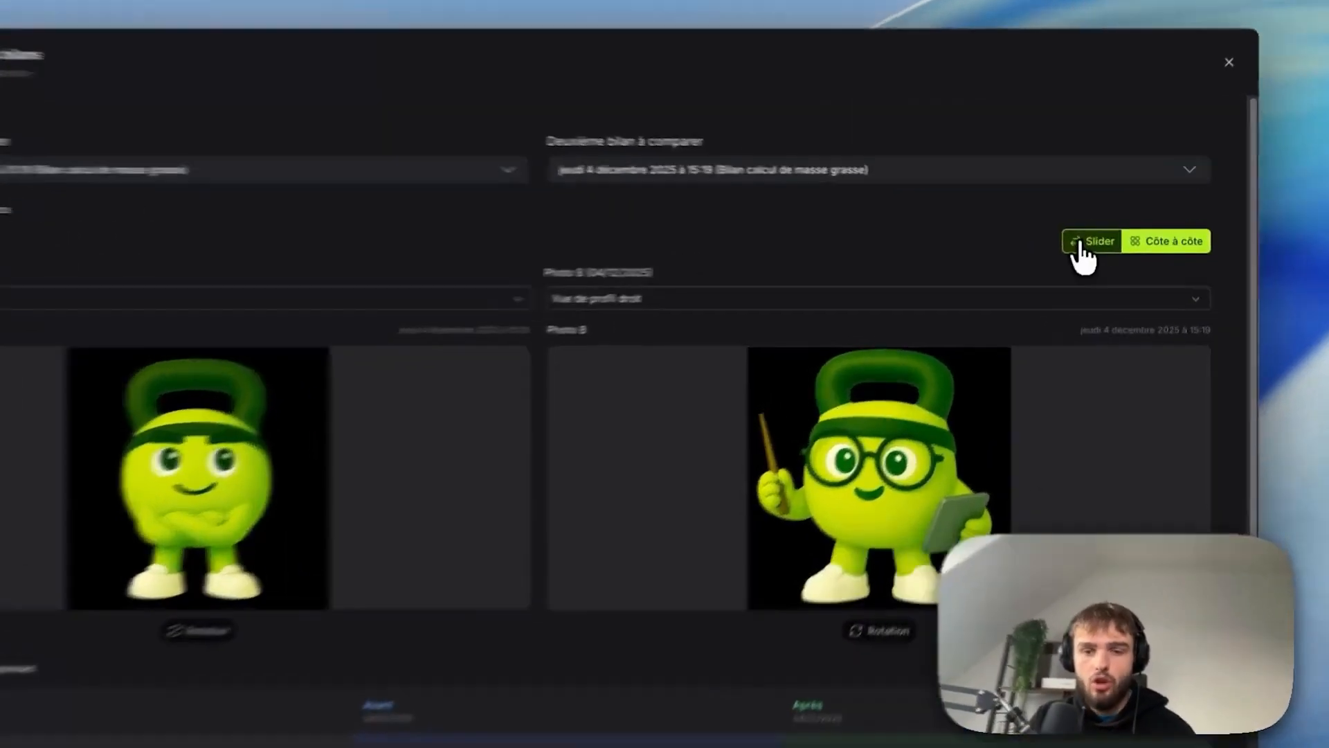
click(1121, 238)
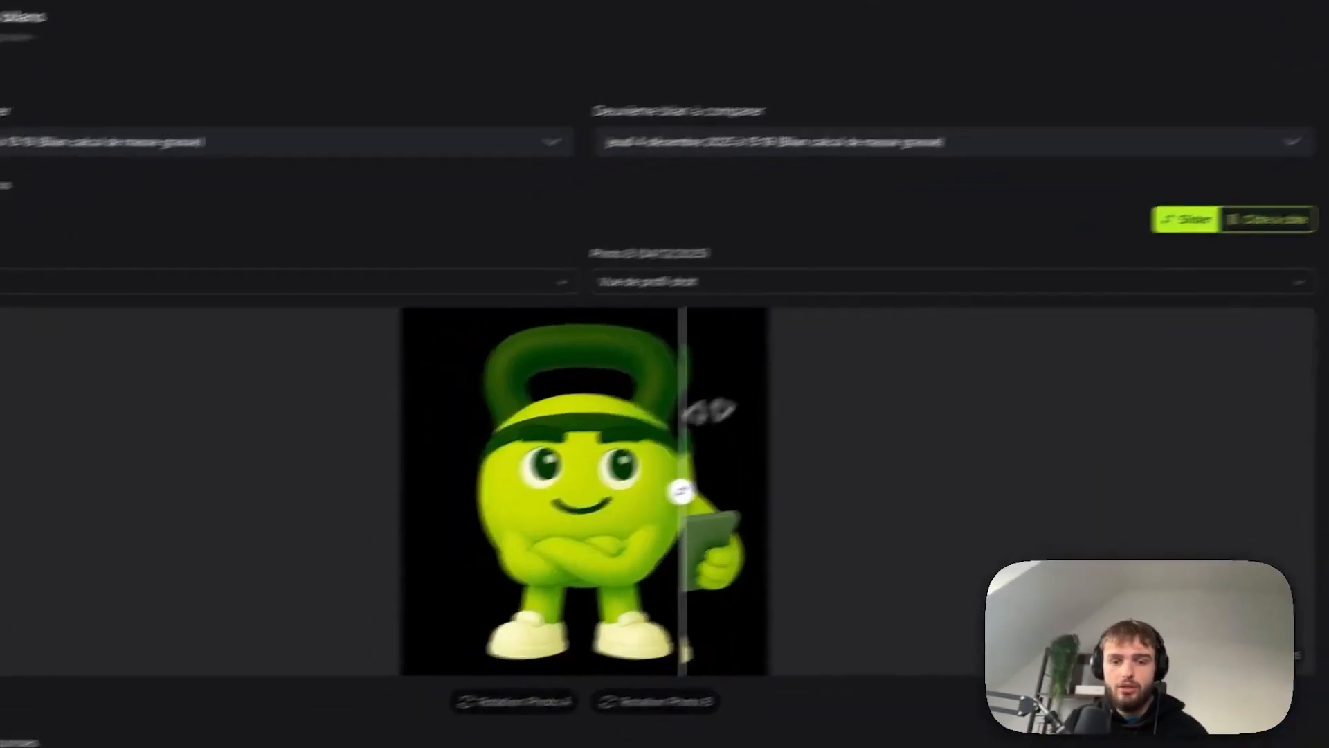
drag(596, 473, 905, 469)
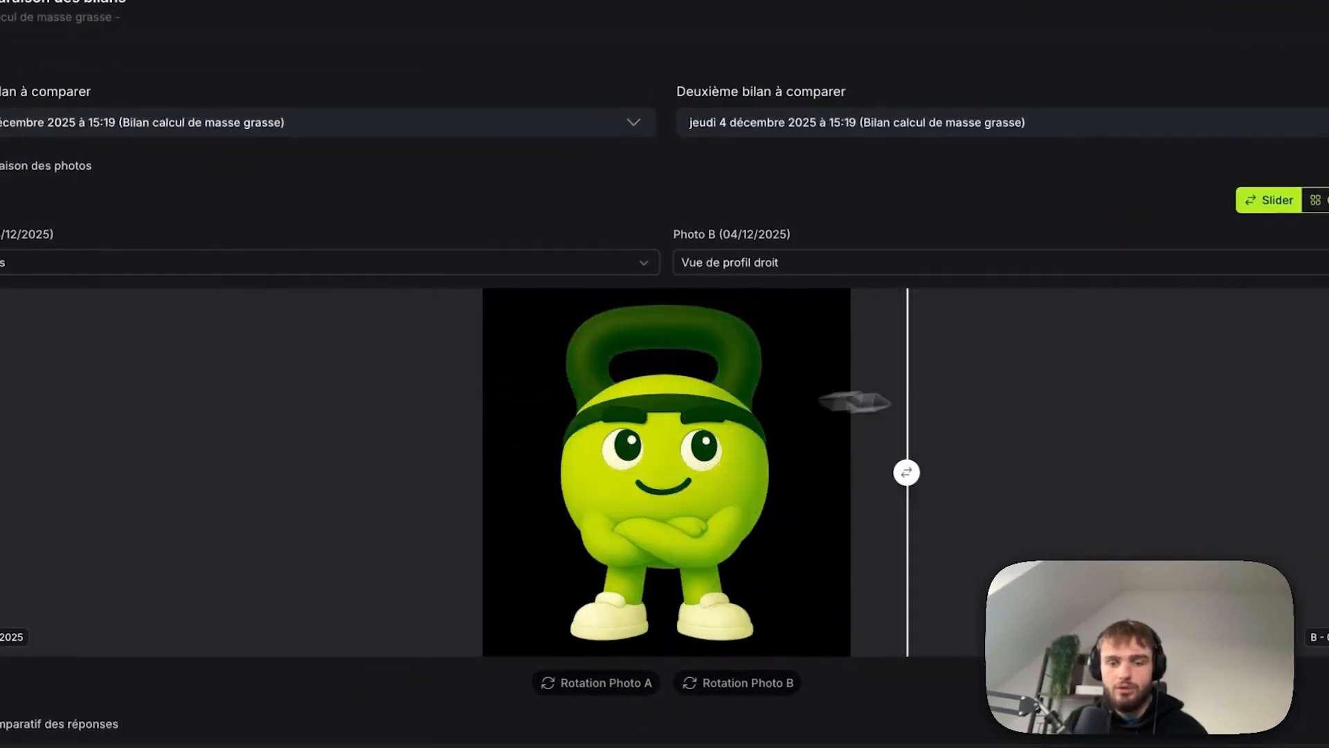